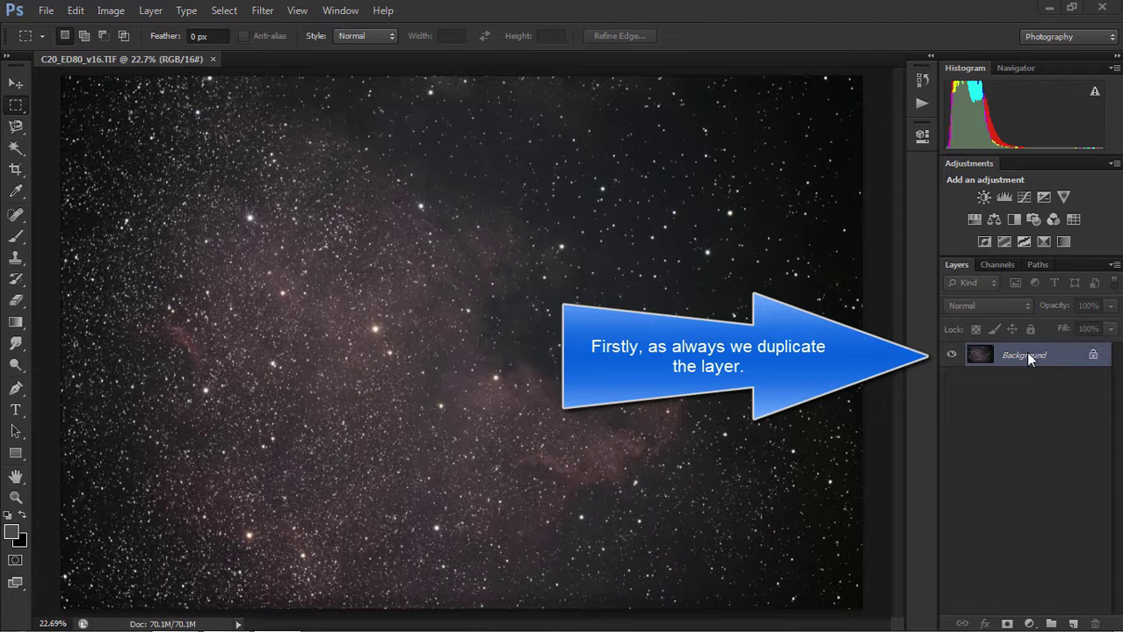
# Duplicate the Background layer, keeping the default name 'Background copy'.
pyautogui.moveTo(1028, 353); pyautogui.dragTo(1029, 356)
pyautogui.rightClick(1029, 355)
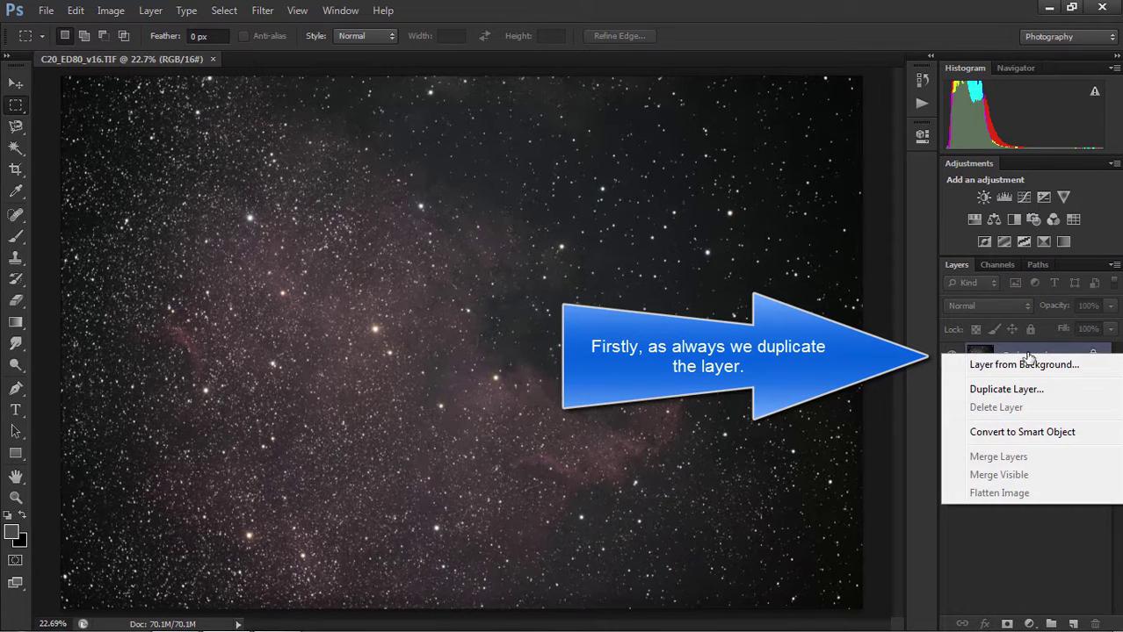
pyautogui.click(1031, 391)
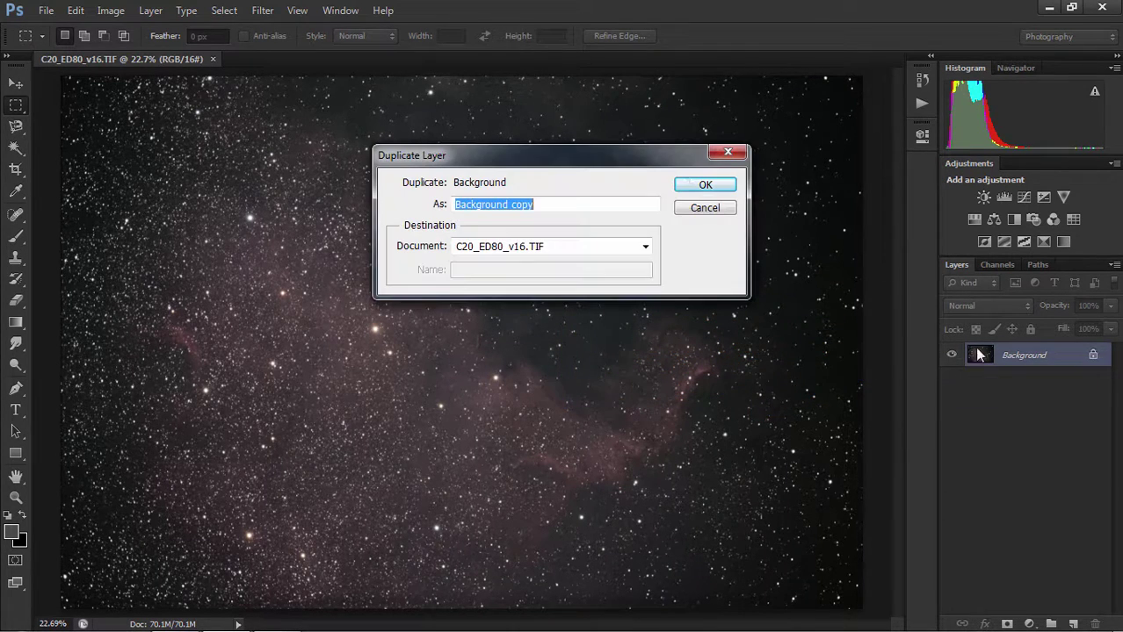
pyautogui.click(686, 192)
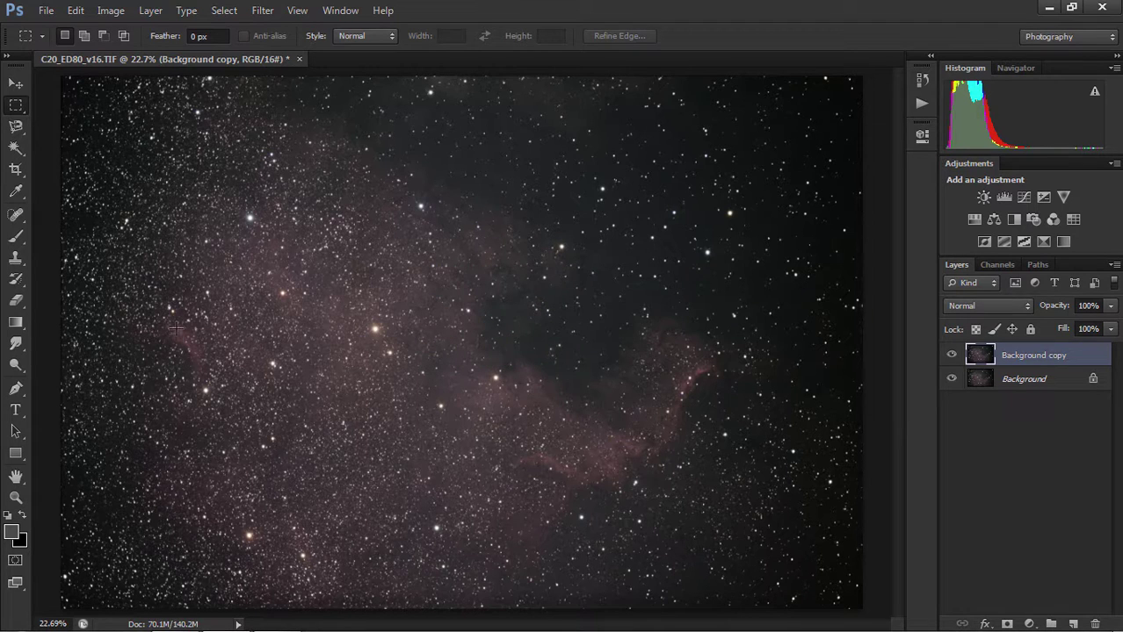
# Outline the nebula with the Magnetic Lasso, then invert the selection to the surrounding sky.
pyautogui.click(16, 127)
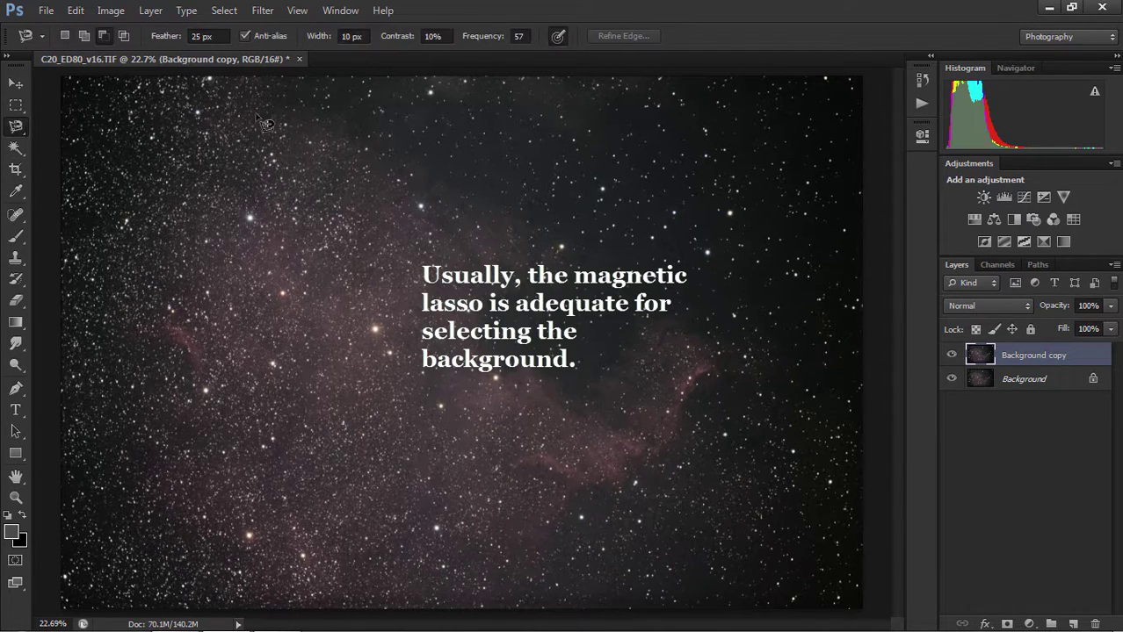
pyautogui.click(486, 171)
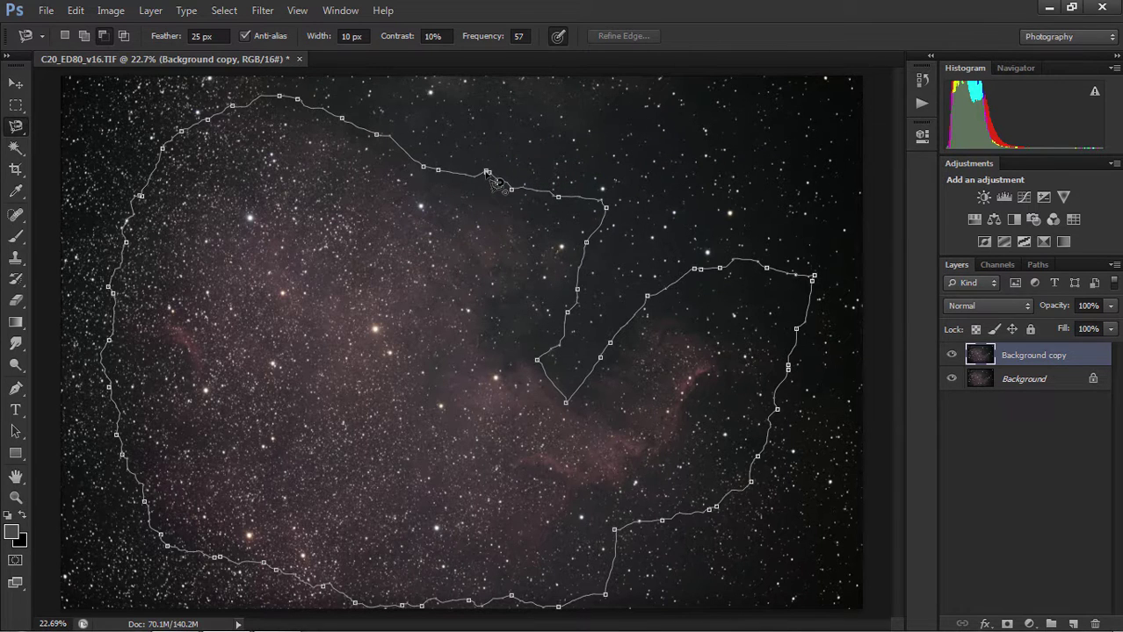
pyautogui.click(495, 180)
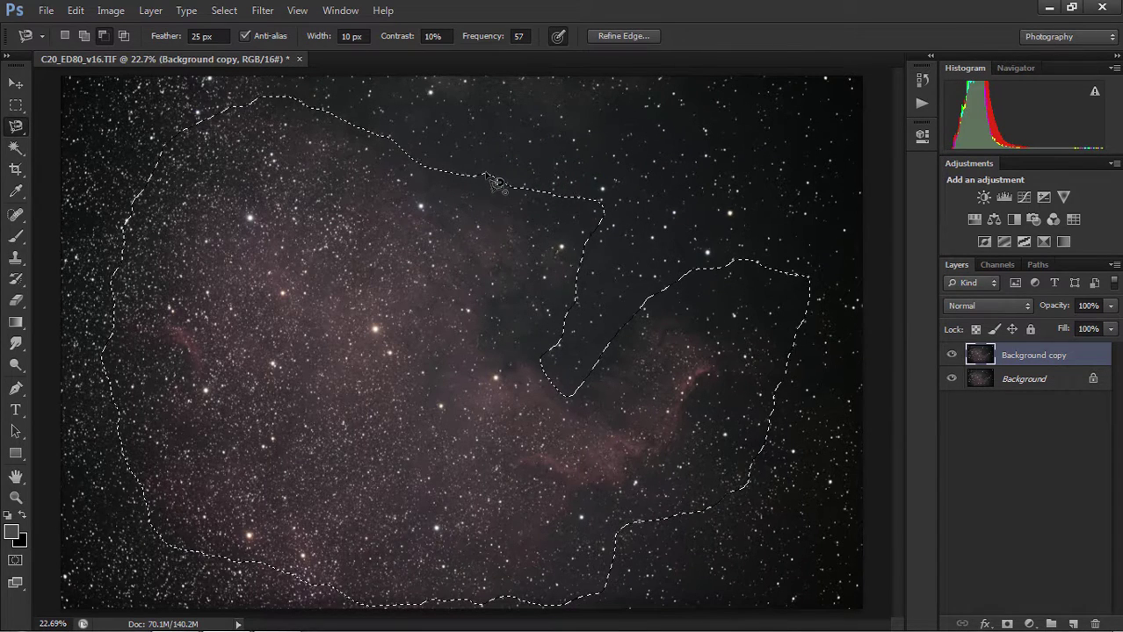
pyautogui.click(227, 11)
pyautogui.click(235, 78)
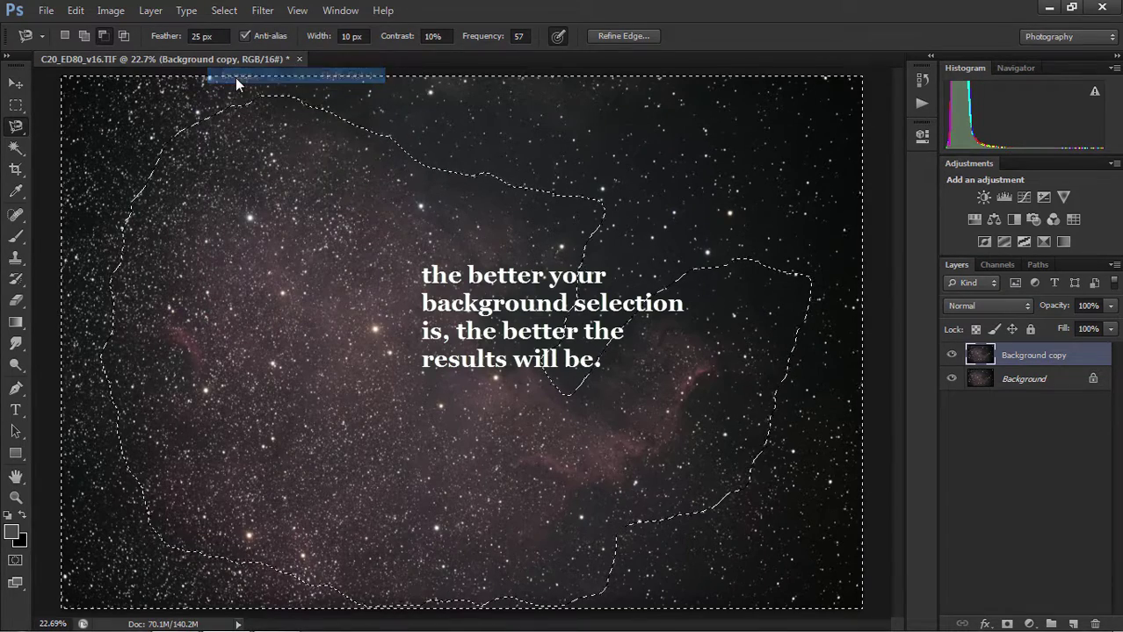
pyautogui.click(255, 7)
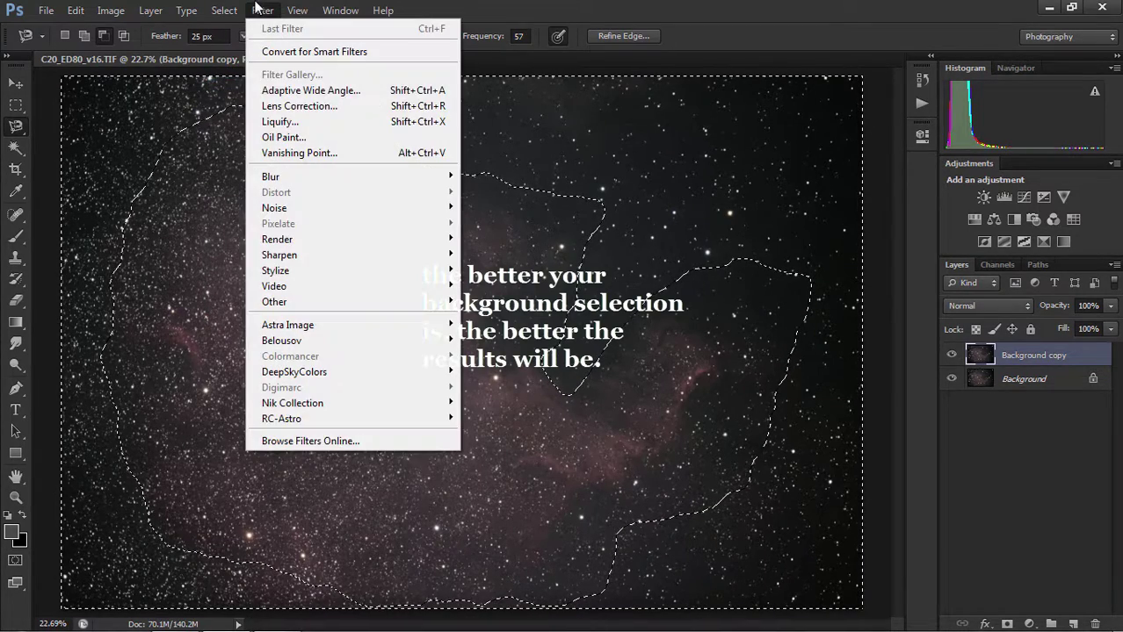
pyautogui.moveTo(282, 419)
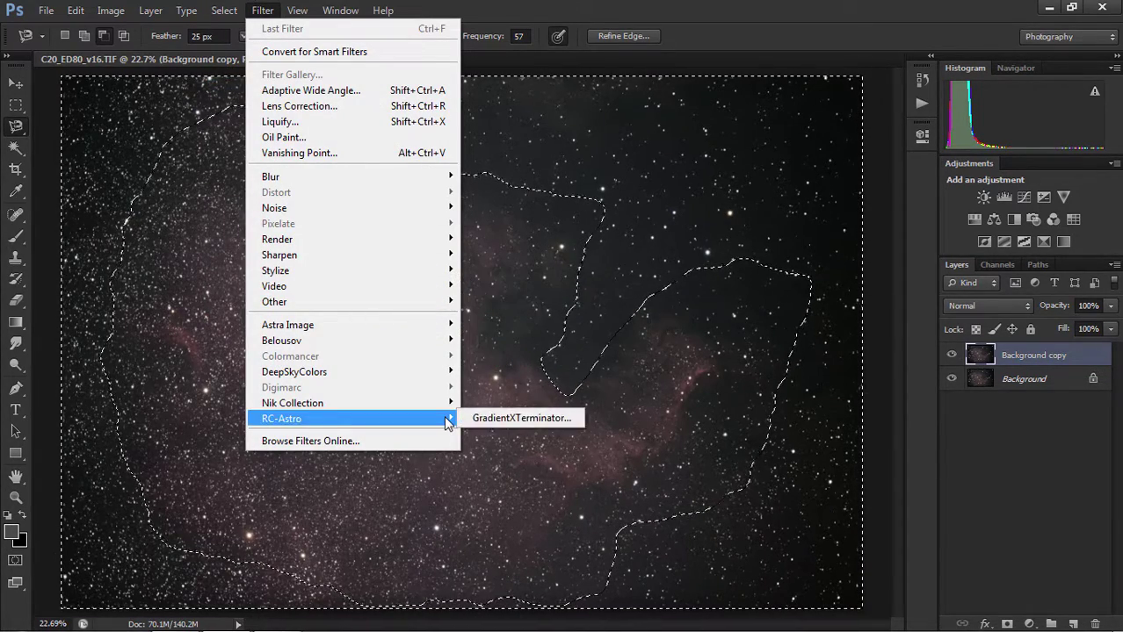
# Run GradientXTerminator on the sky with Coarse detail, Low aggressiveness and no background balancing.
pyautogui.click(479, 419)
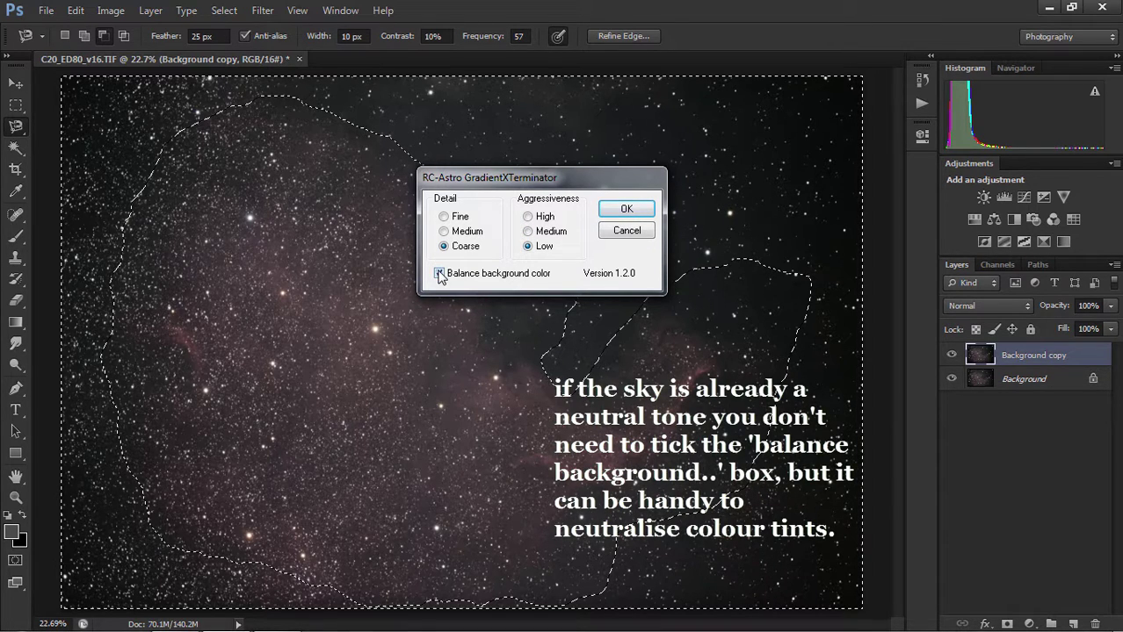
pyautogui.click(629, 210)
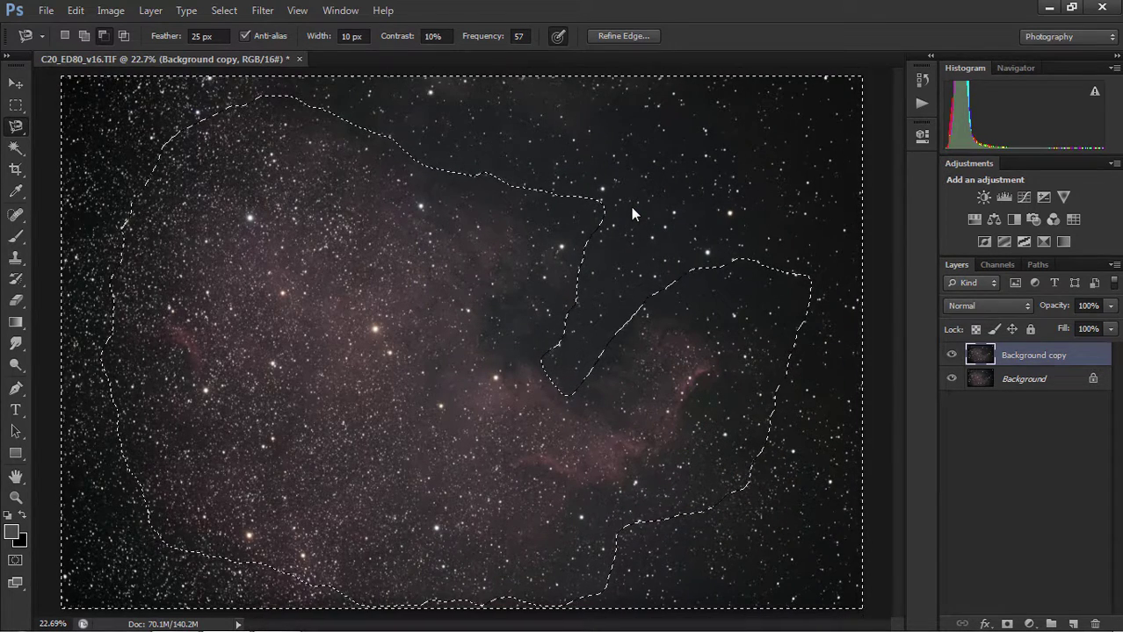
# Deselect, then apply a gentle RGB Curves stretch that lifts the midtones to brighten the nebula.
pyautogui.click(15, 106)
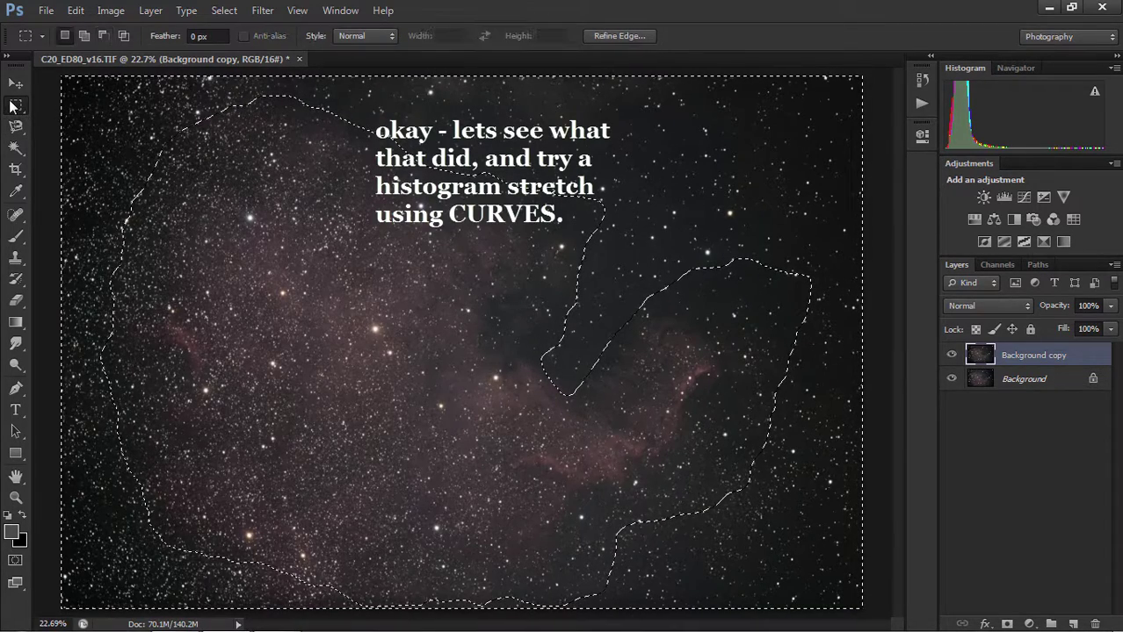
pyautogui.click(57, 144)
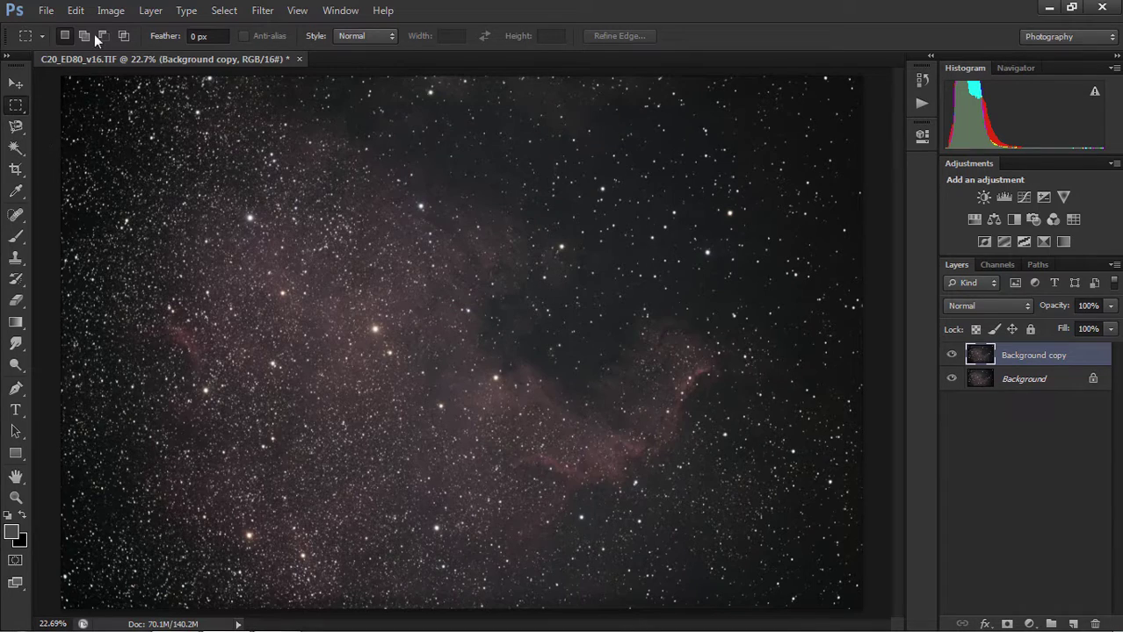
pyautogui.click(106, 9)
pyautogui.moveTo(131, 52)
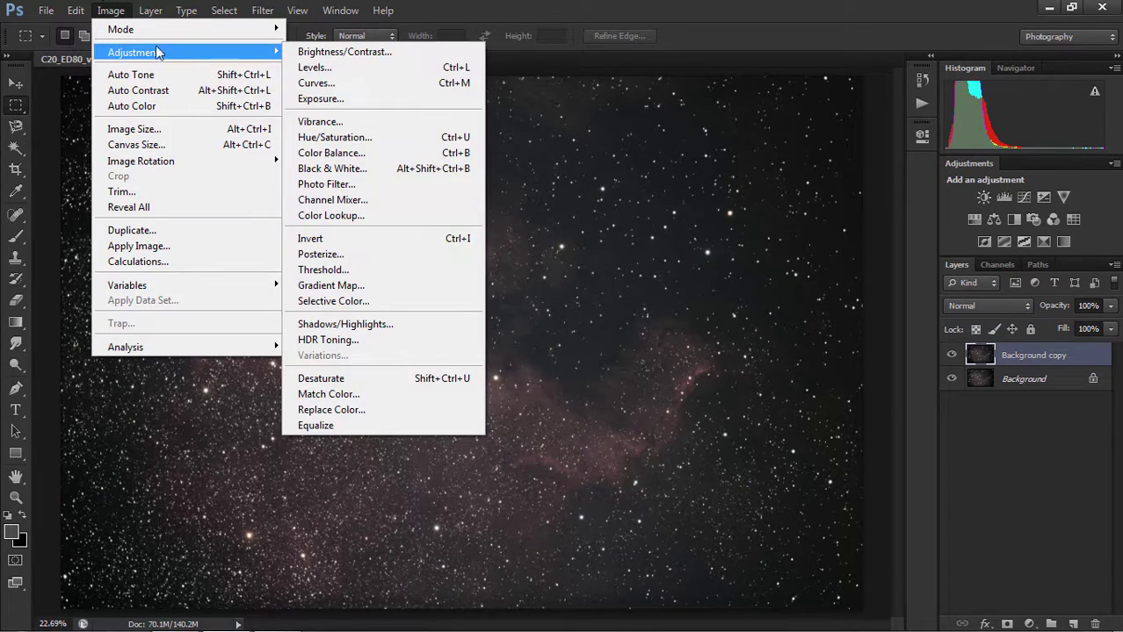
pyautogui.click(350, 86)
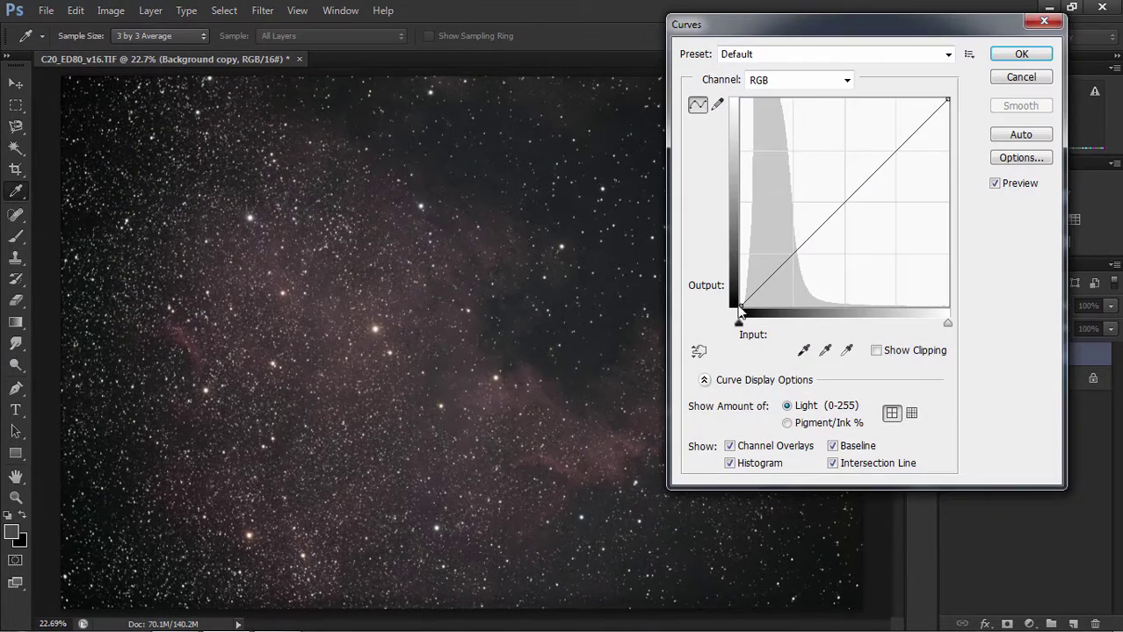
pyautogui.moveTo(754, 288); pyautogui.dragTo(754, 297)
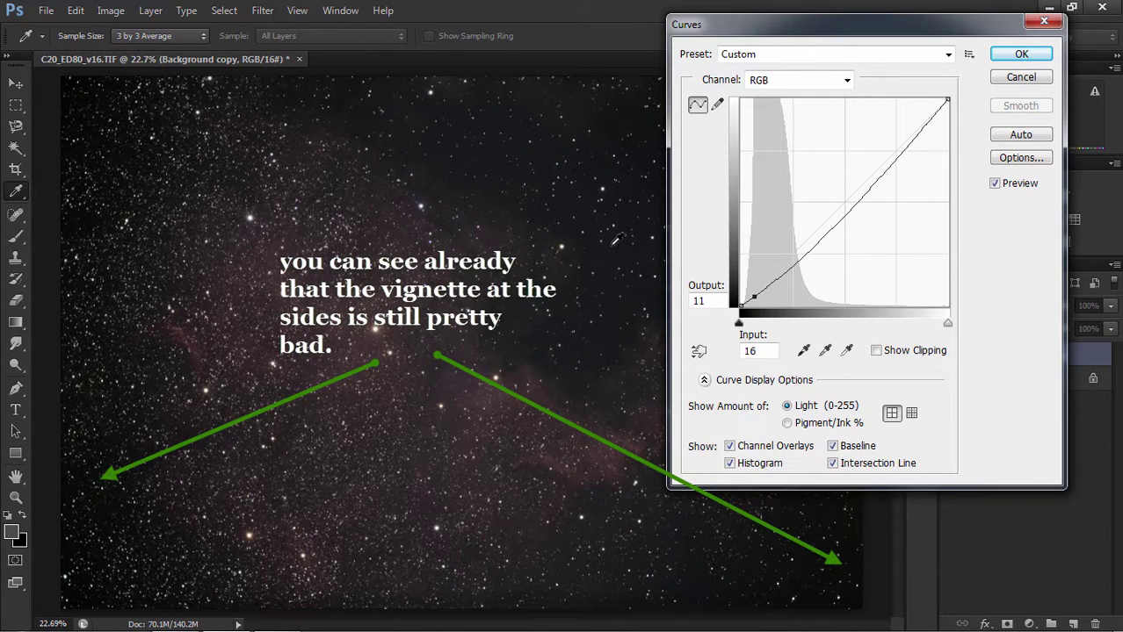
pyautogui.click(698, 351)
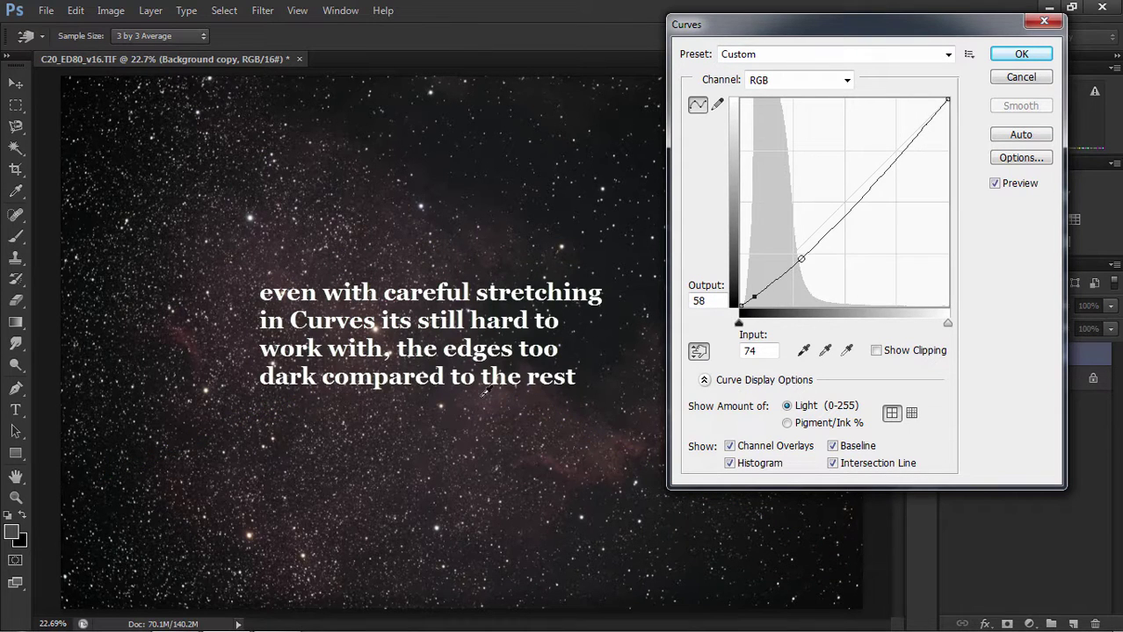
pyautogui.moveTo(490, 392); pyautogui.dragTo(483, 374)
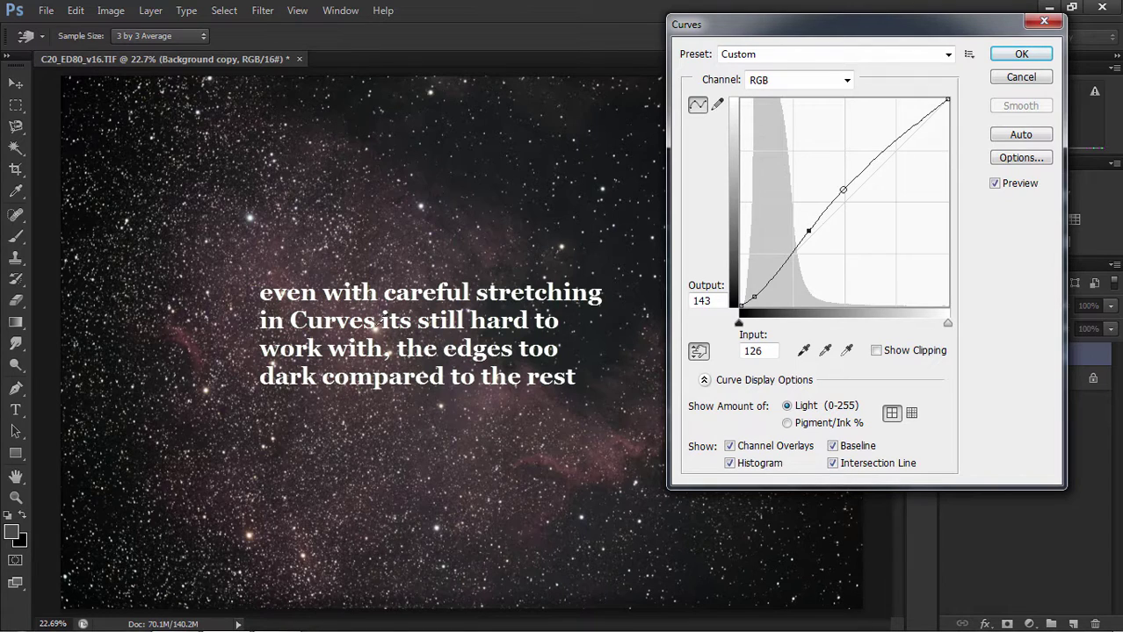
pyautogui.hotkey('ctrl', 'z')
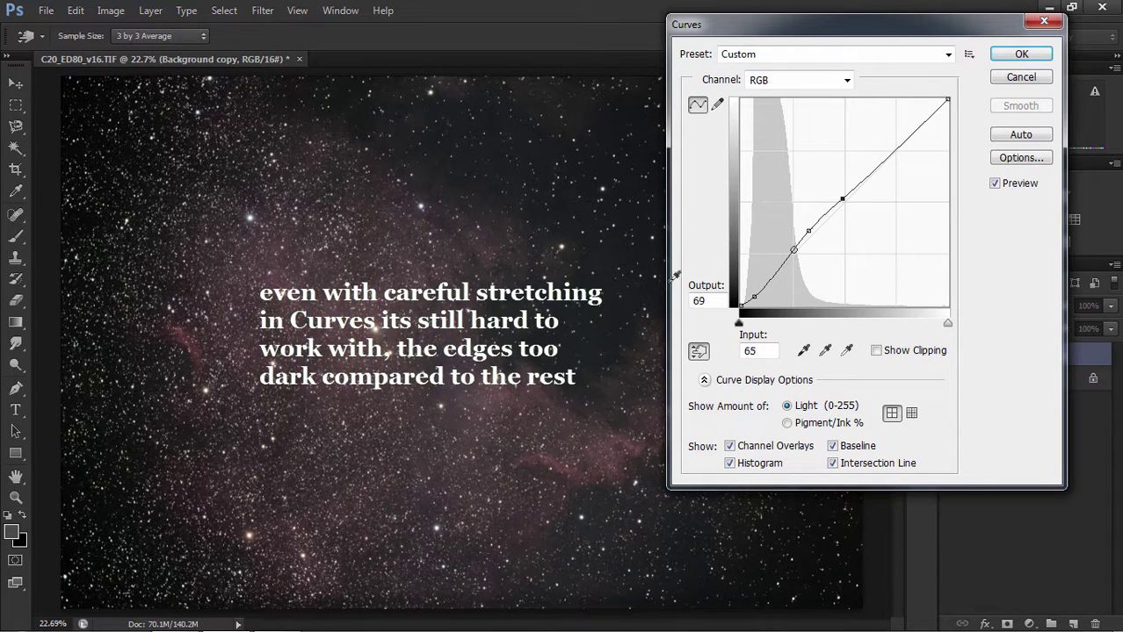
pyautogui.click(769, 275)
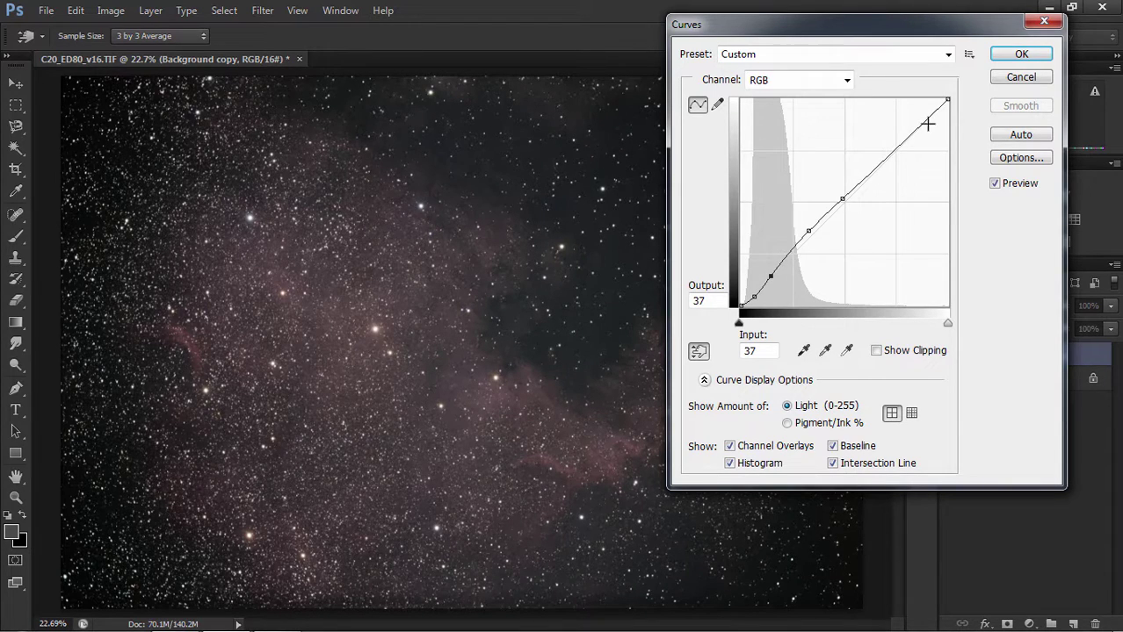
pyautogui.click(999, 56)
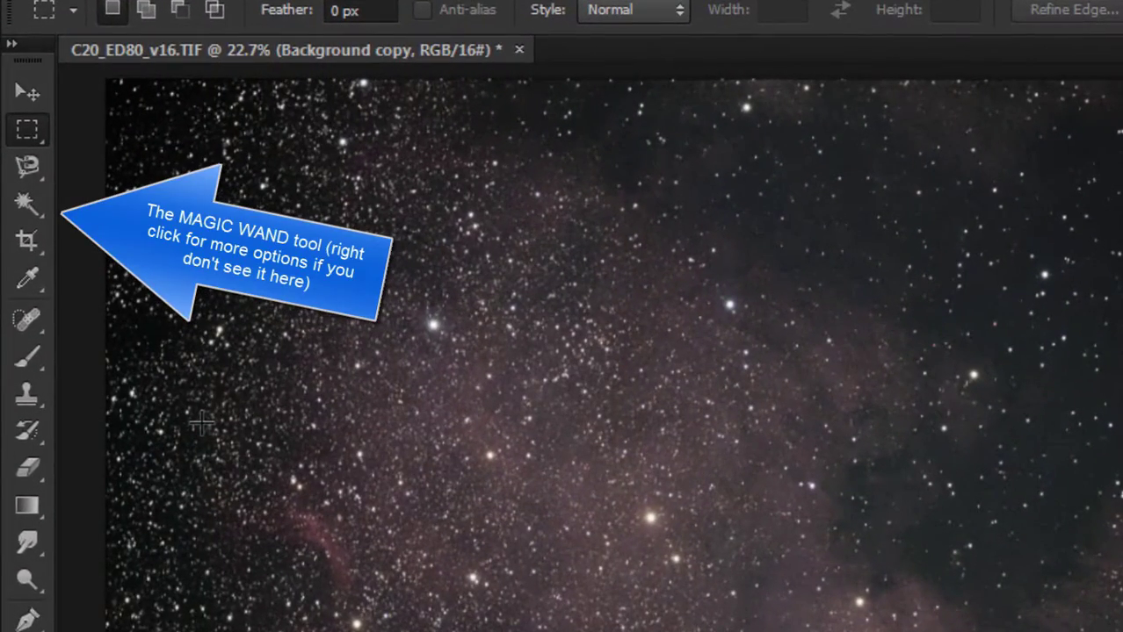
# Set the Magic Wand to 5 by 5 Average sampling, tolerance 2, in add-to-selection mode.
pyautogui.click(22, 197)
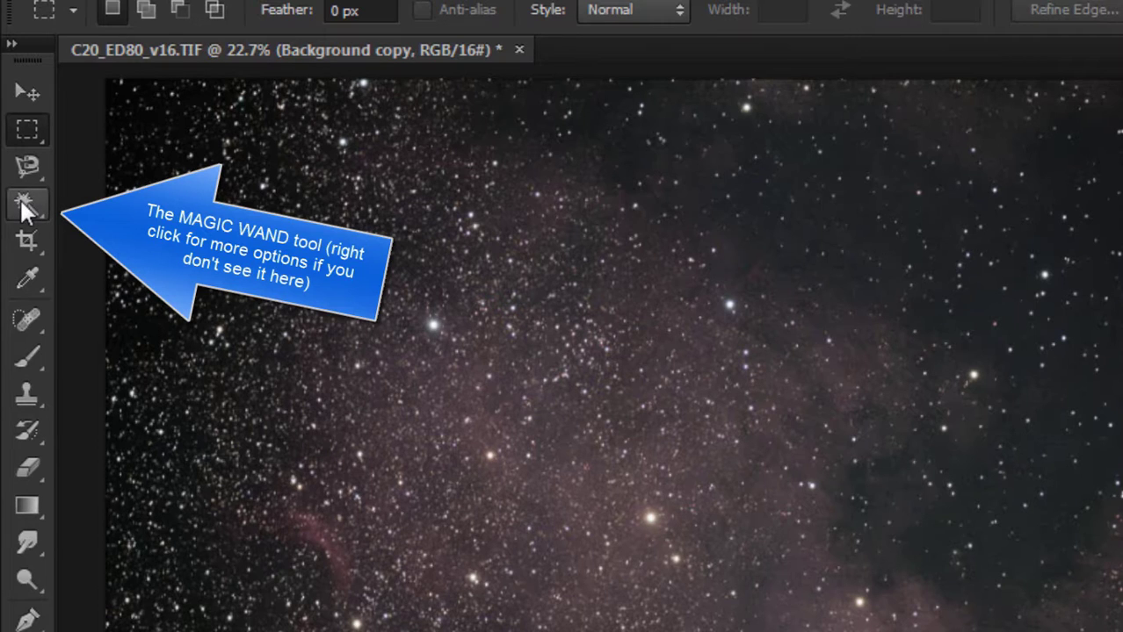
pyautogui.click(22, 200)
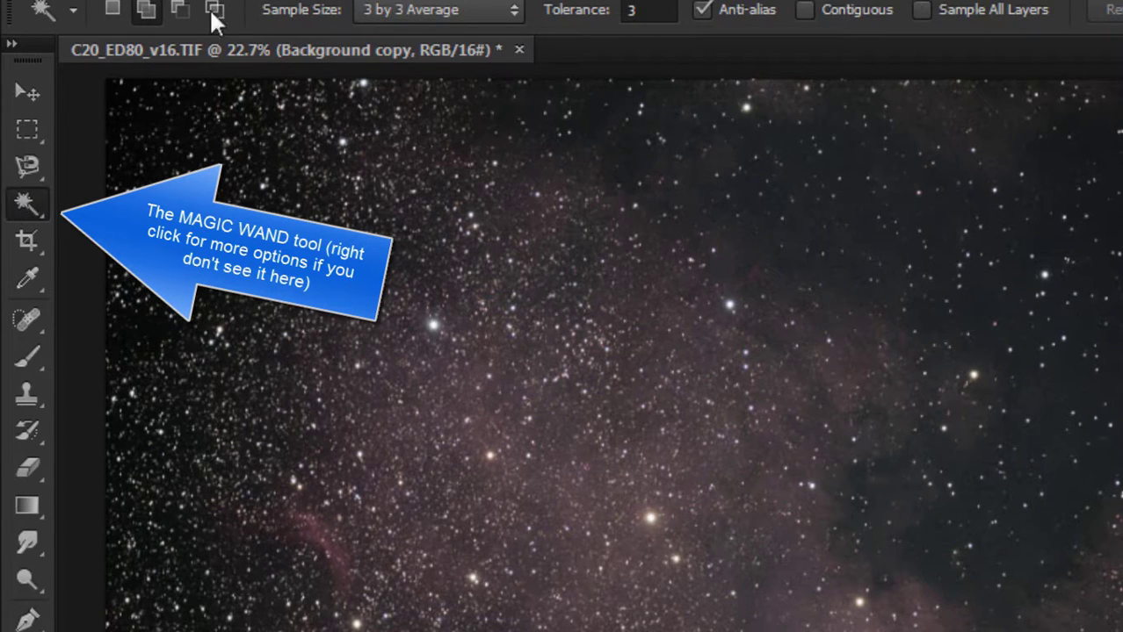
pyautogui.click(439, 10)
pyautogui.click(468, 81)
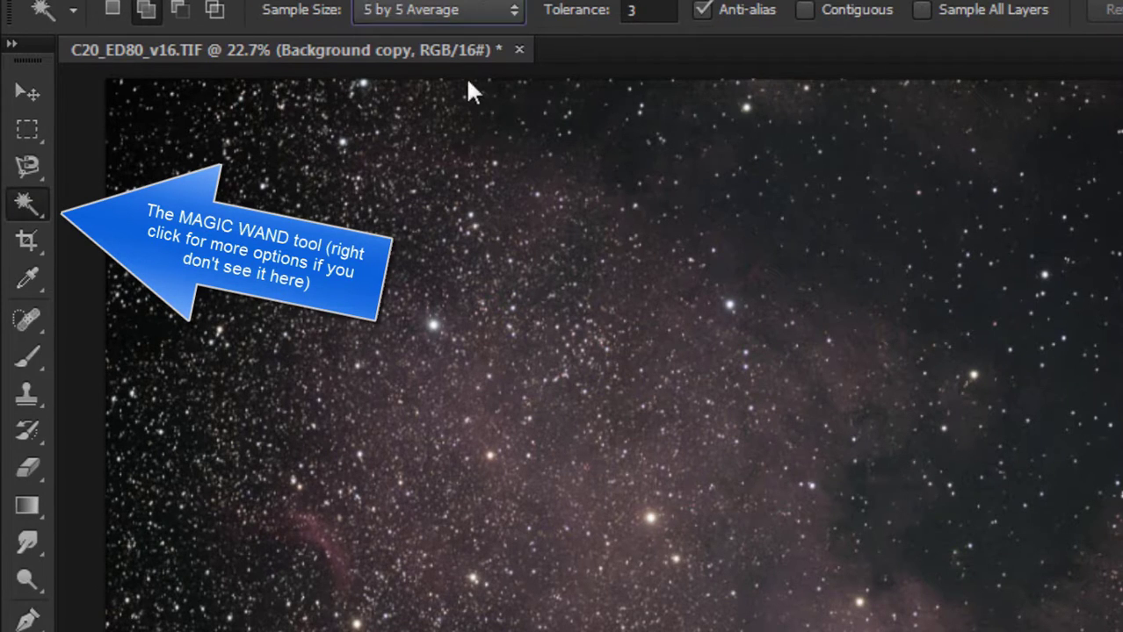
pyautogui.click(650, 11)
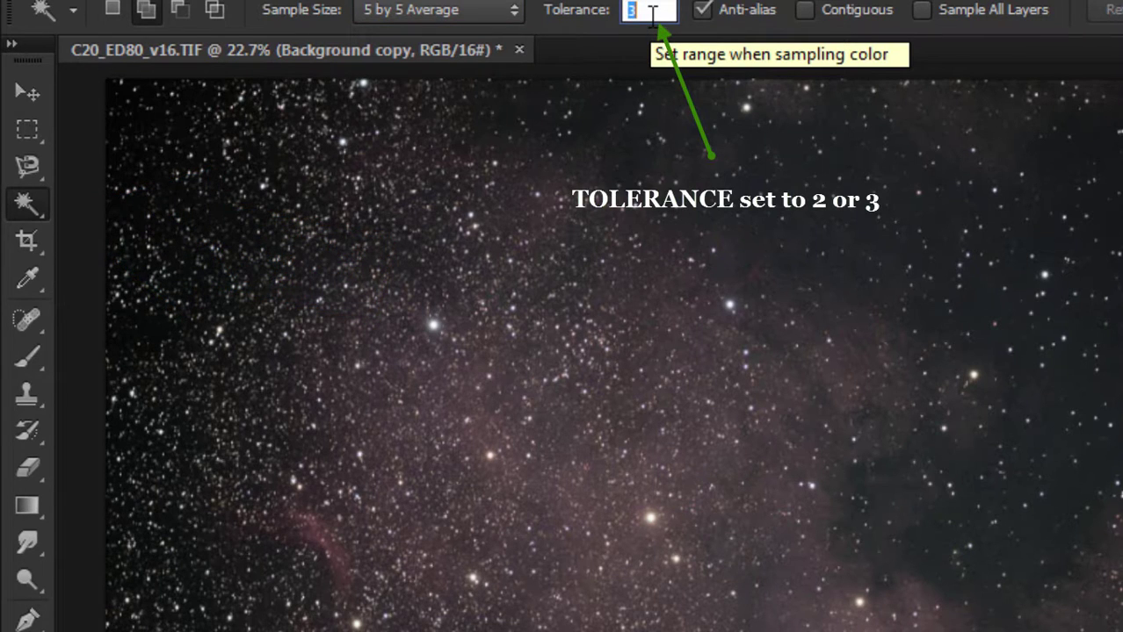
pyautogui.write('2')
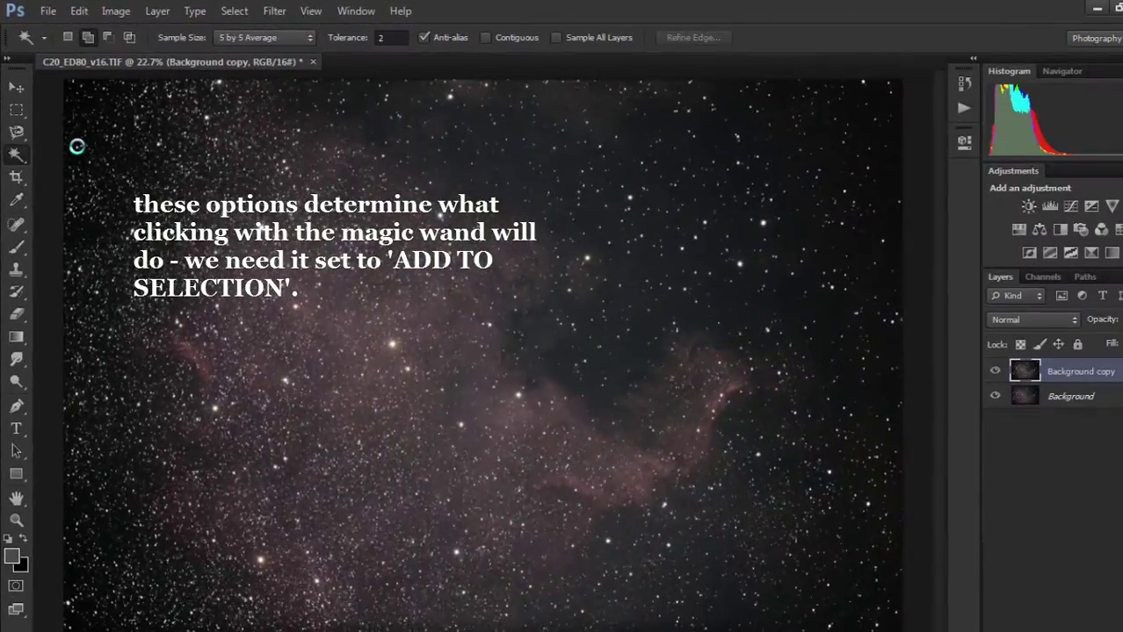
# Trial-select the dark sky at the left, top-right and top-left, then clear the selection.
pyautogui.click(77, 147)
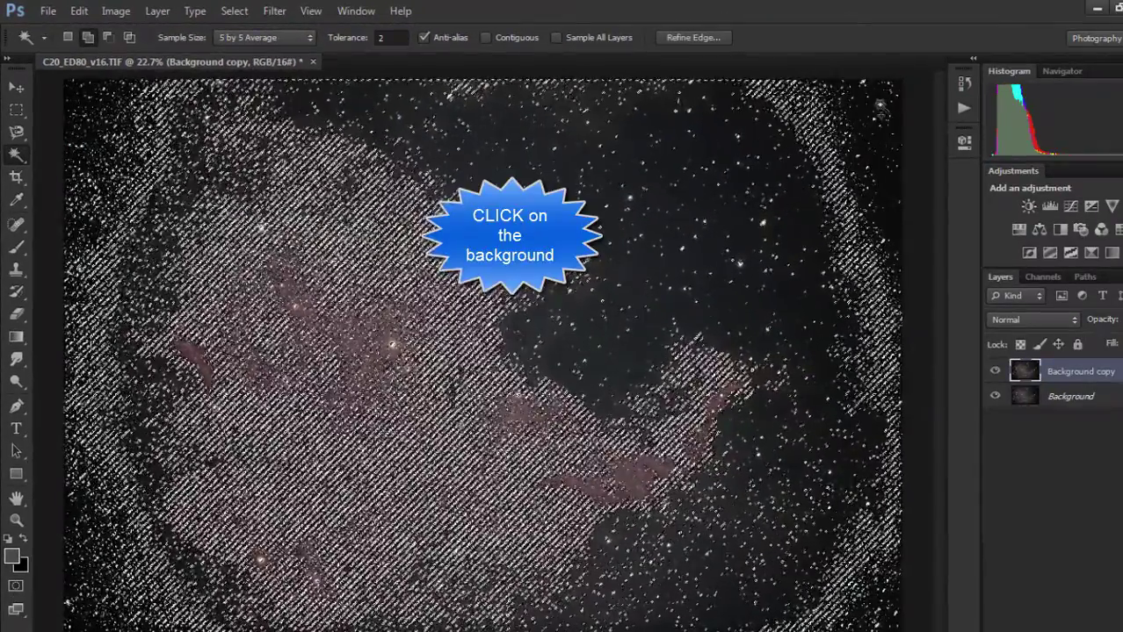
pyautogui.click(879, 104)
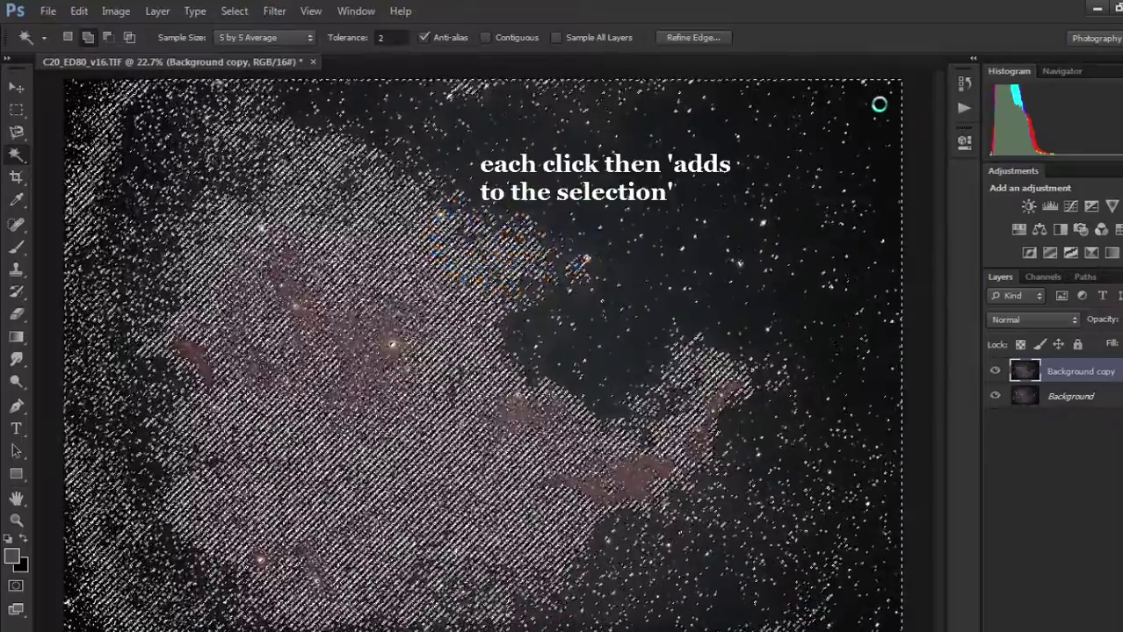
pyautogui.click(76, 98)
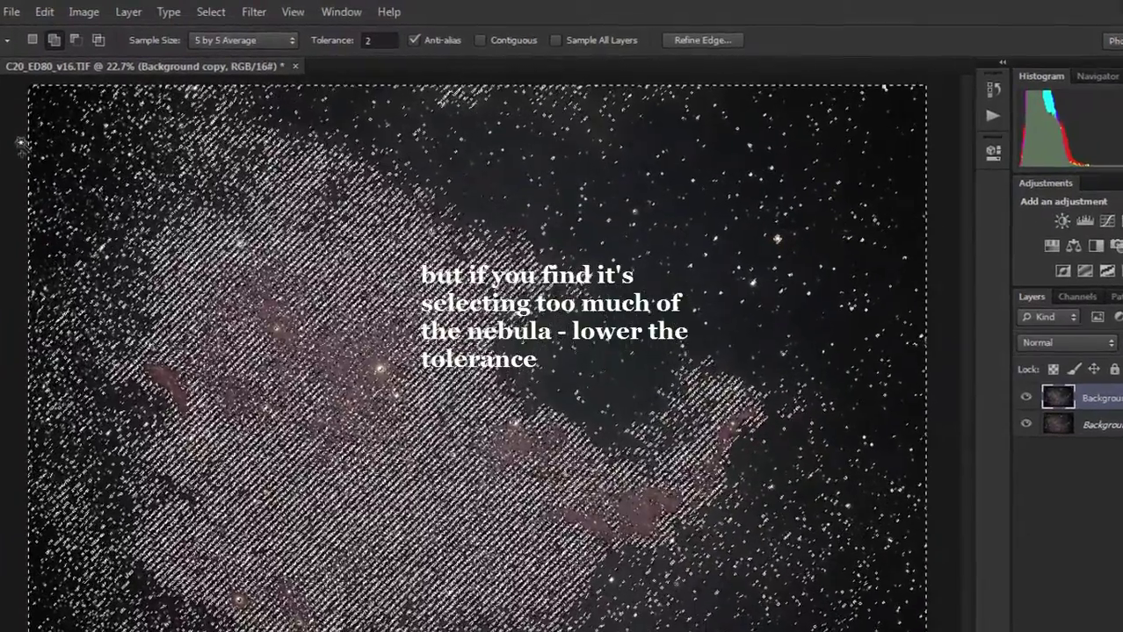
pyautogui.hotkey('ctrl', 'd')
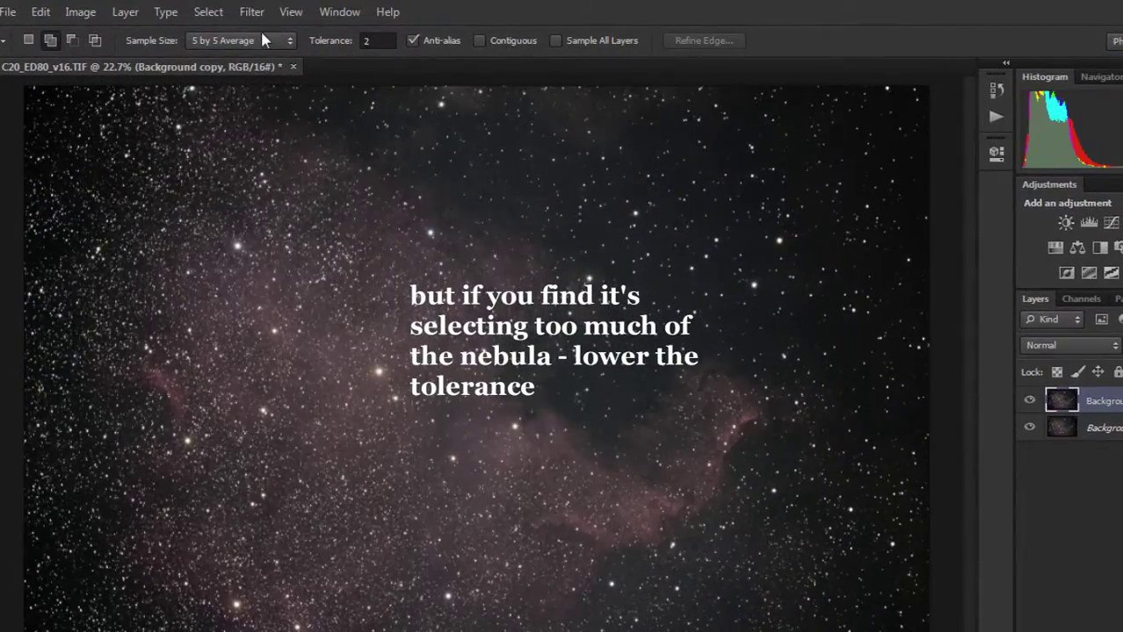
# Change the Magic Wand sample size to 3 by 3 Average, keeping tolerance 2.
pyautogui.click(262, 40)
pyautogui.click(255, 74)
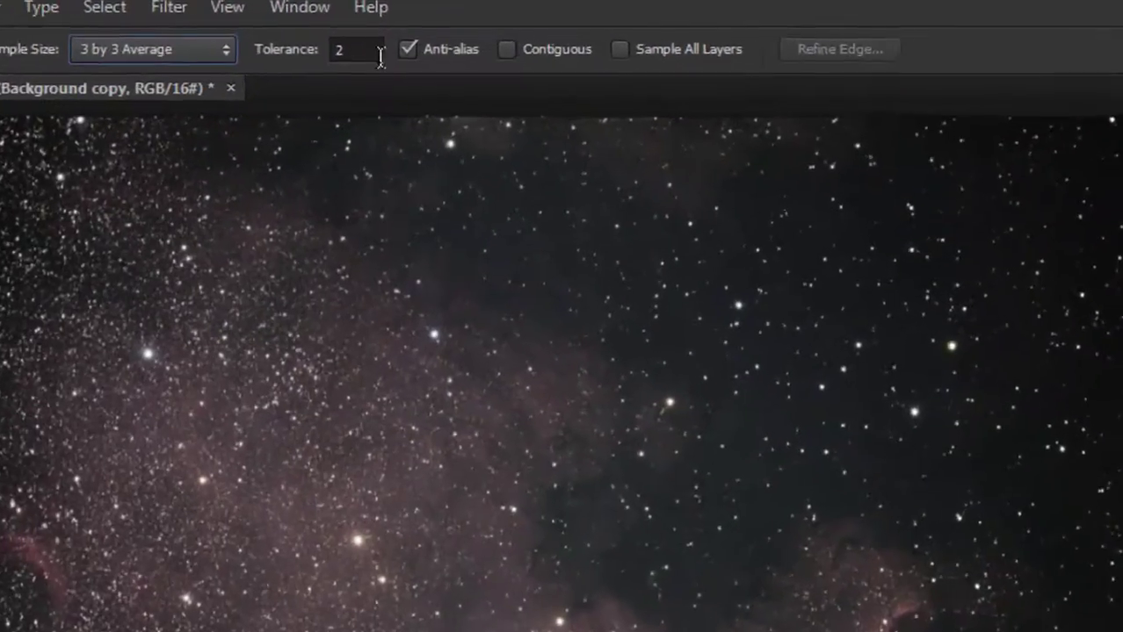
pyautogui.click(376, 53)
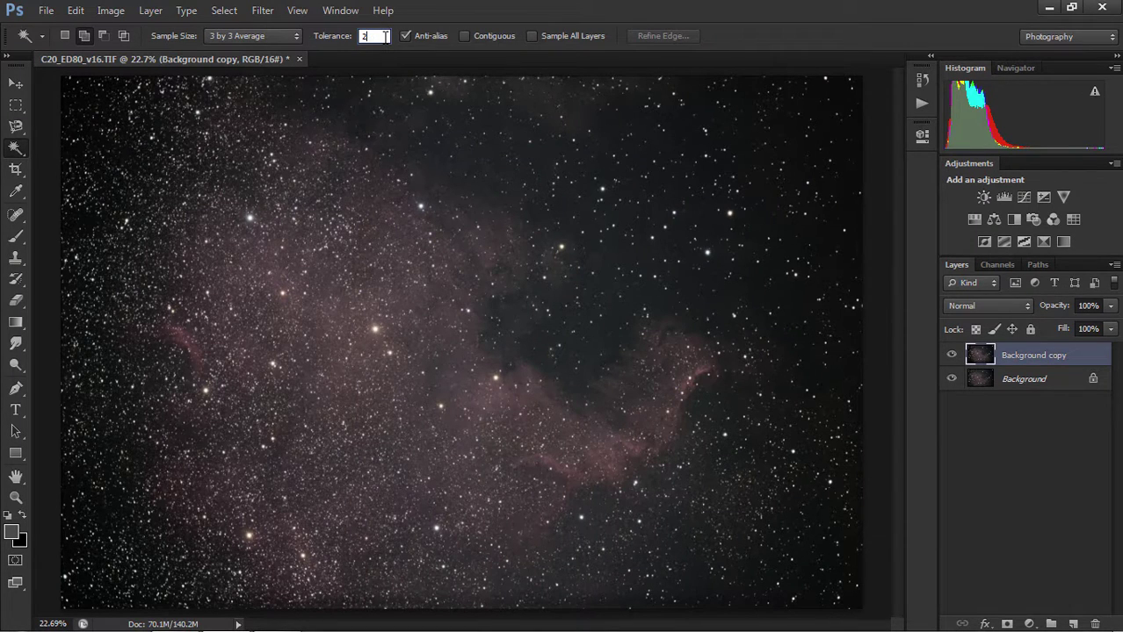
# At tolerance 2, select all the dark sky around the nebula with four Magic Wand clicks.
pyautogui.press('Return')
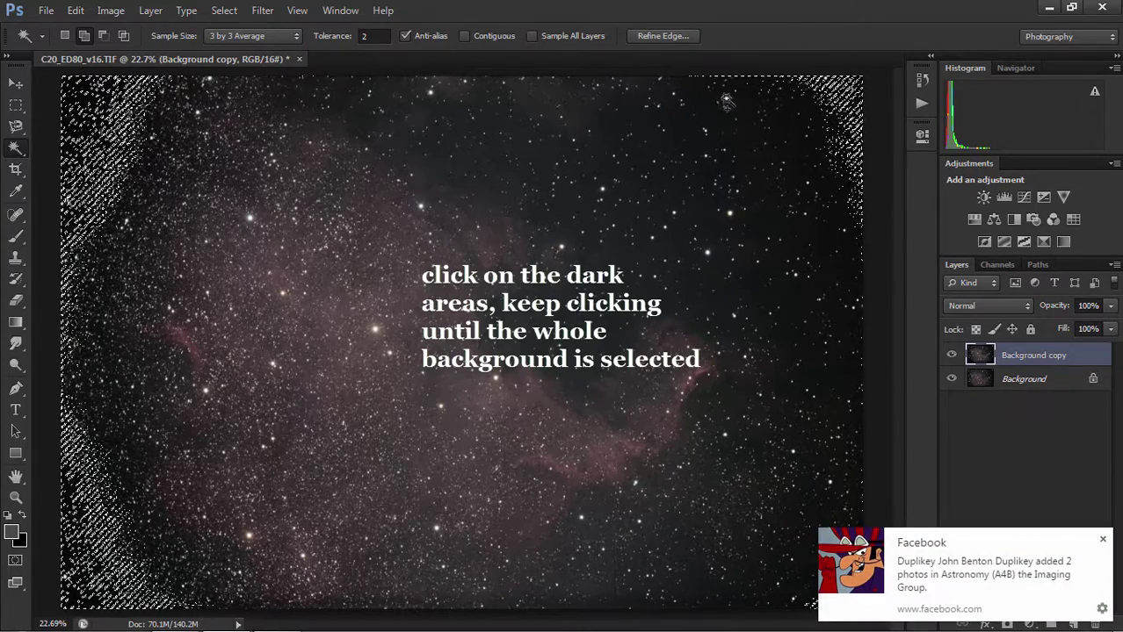
pyautogui.click(738, 105)
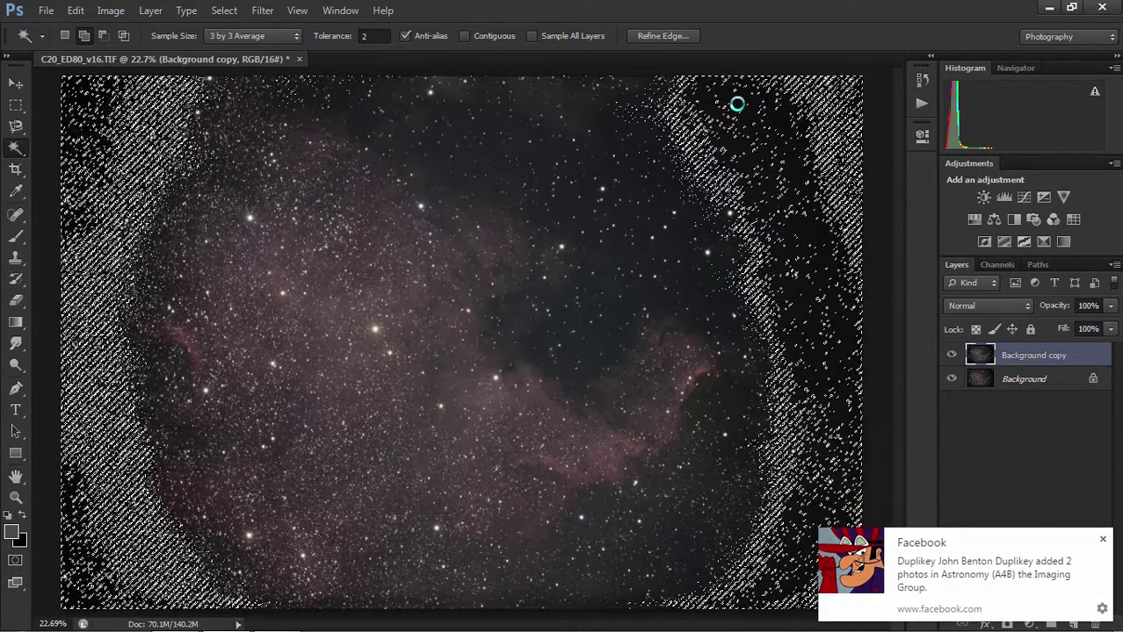
pyautogui.click(598, 127)
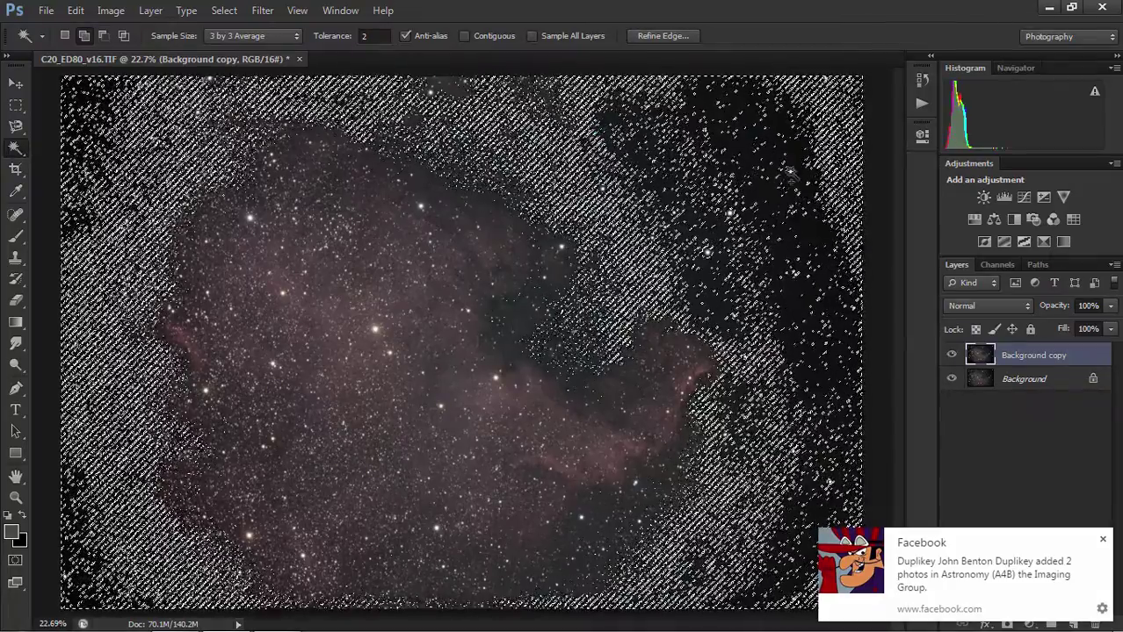
pyautogui.click(840, 112)
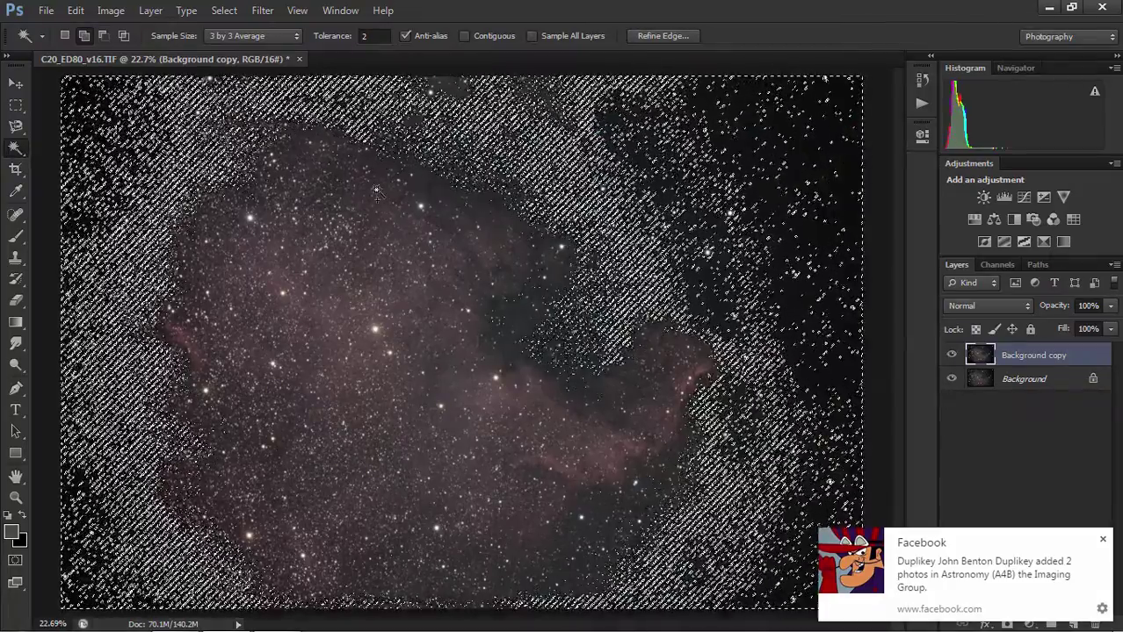
pyautogui.click(97, 91)
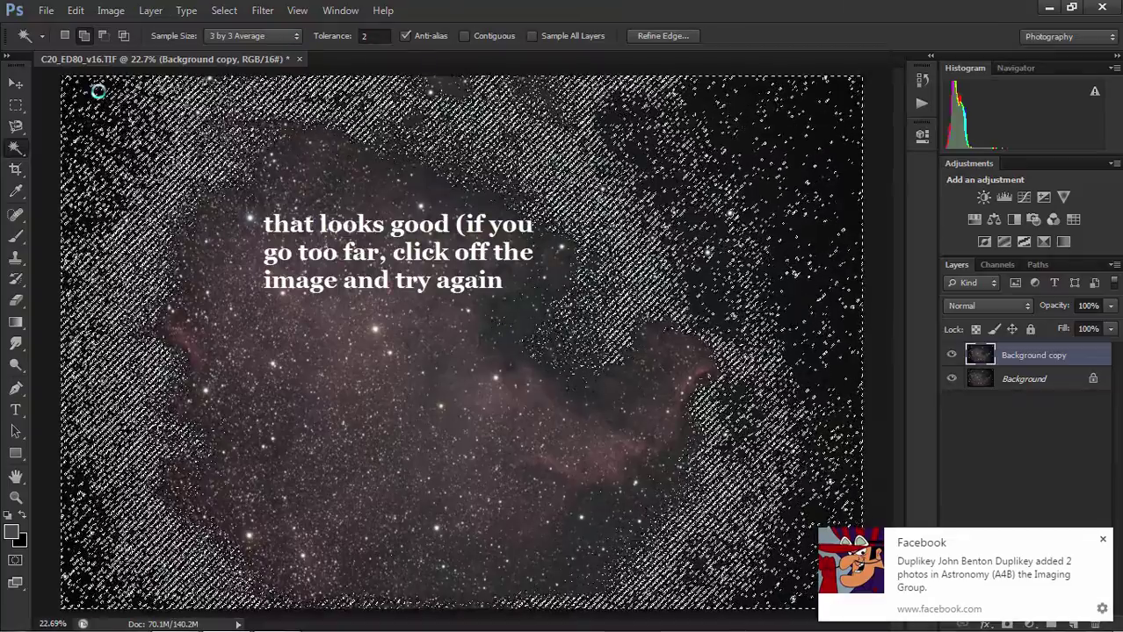
pyautogui.click(264, 10)
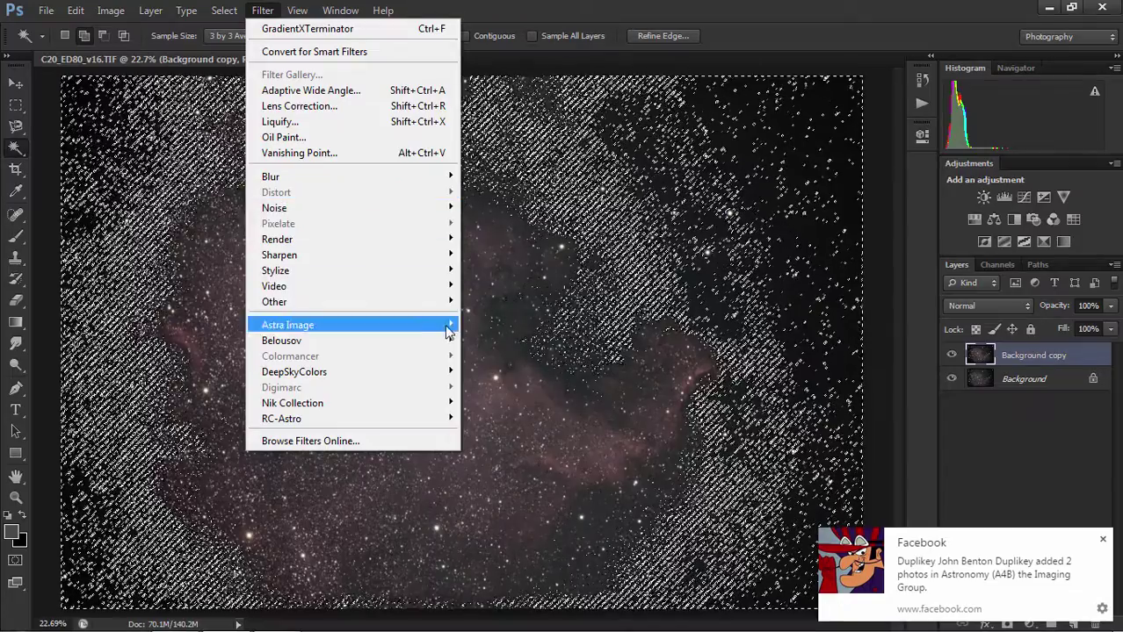
pyautogui.moveTo(281, 418)
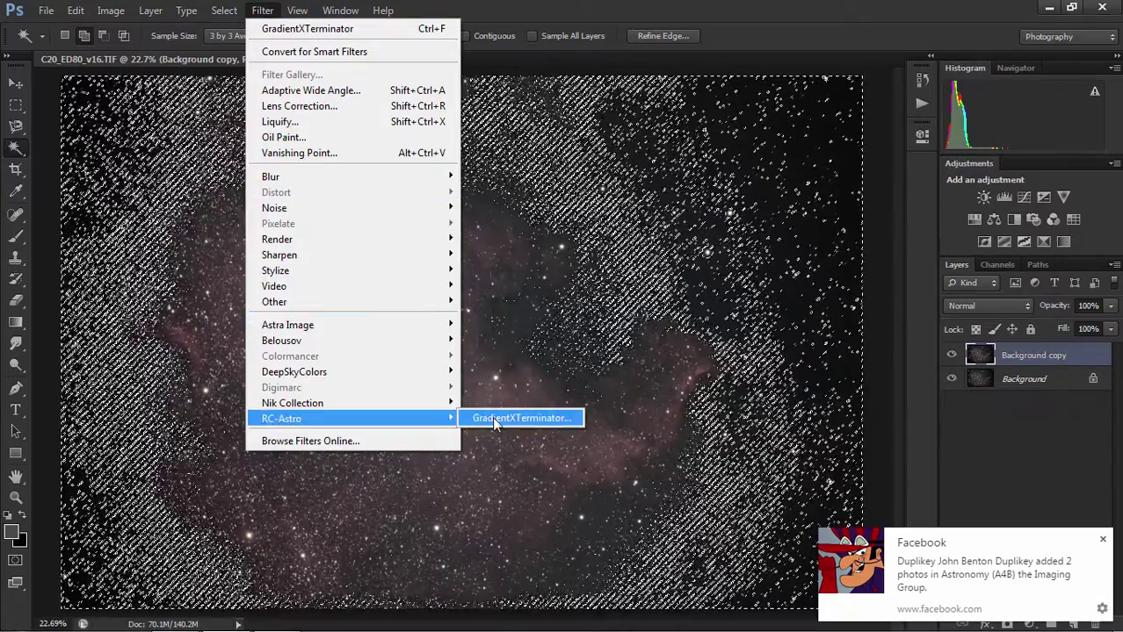
# Apply GradientXTerminator at Medium detail and aggressiveness, deselect, and toggle the copy to compare.
pyautogui.click(494, 419)
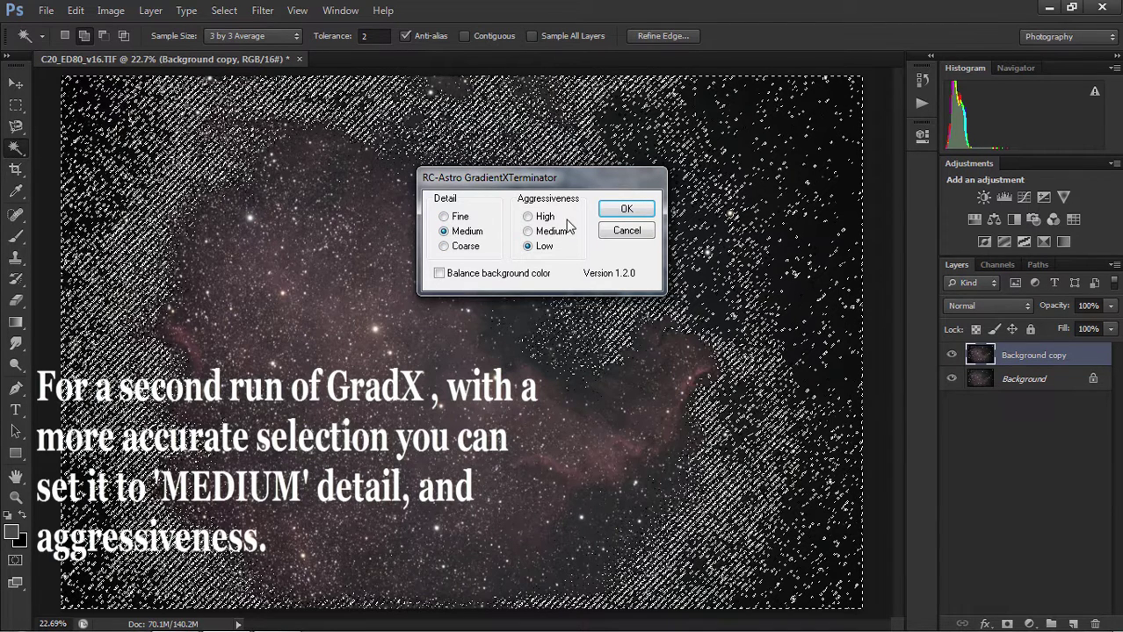
pyautogui.click(626, 212)
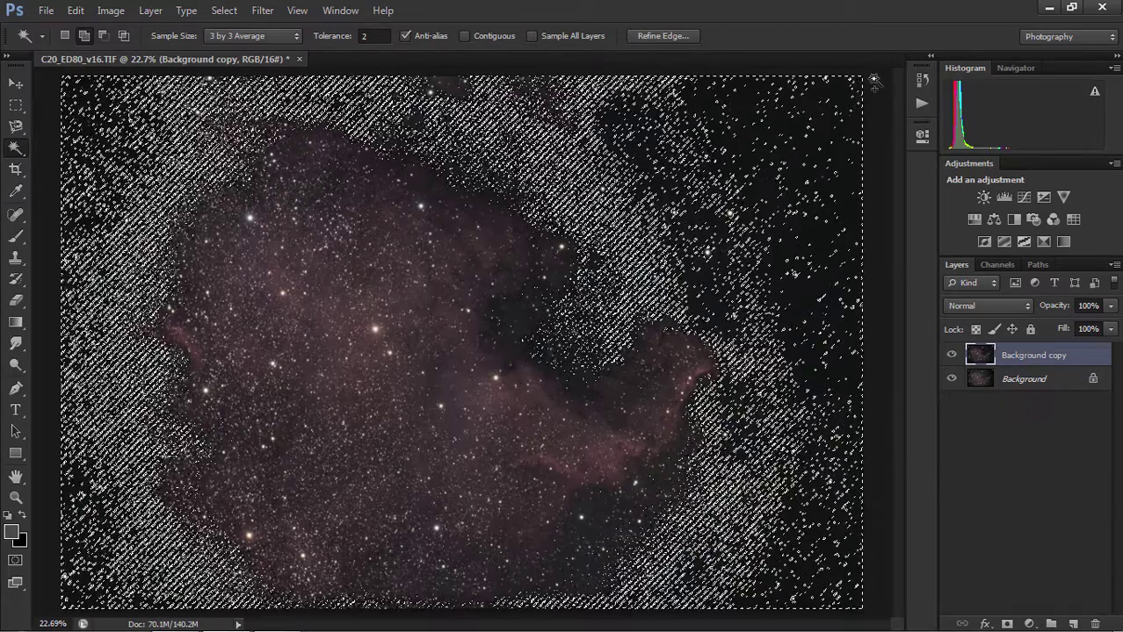
pyautogui.hotkey('ctrl', 'd')
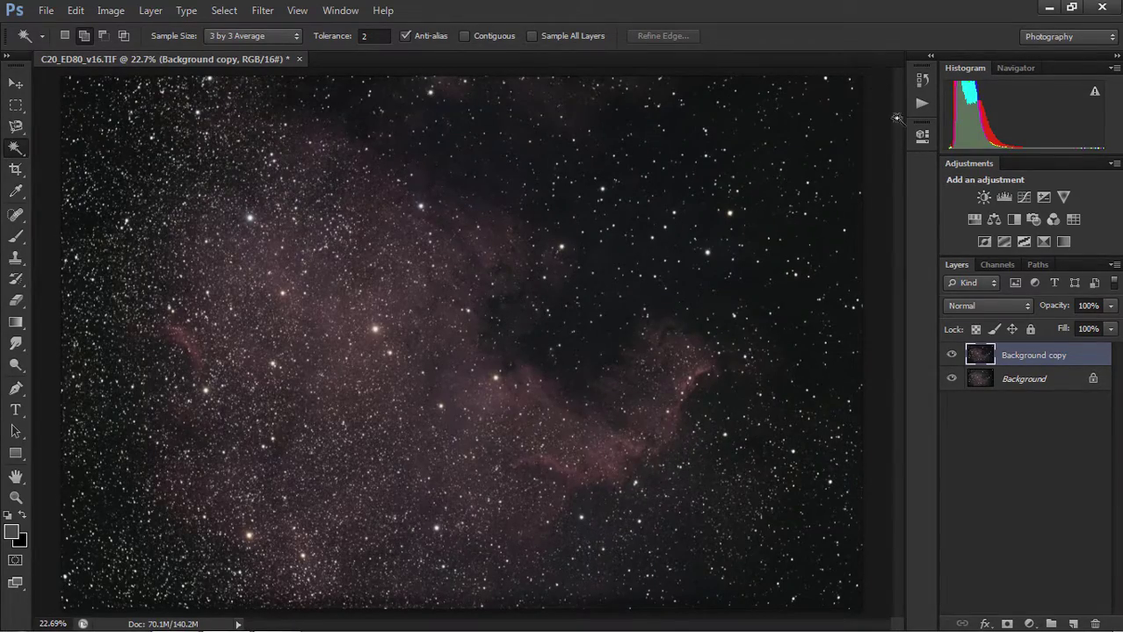
pyautogui.click(951, 353)
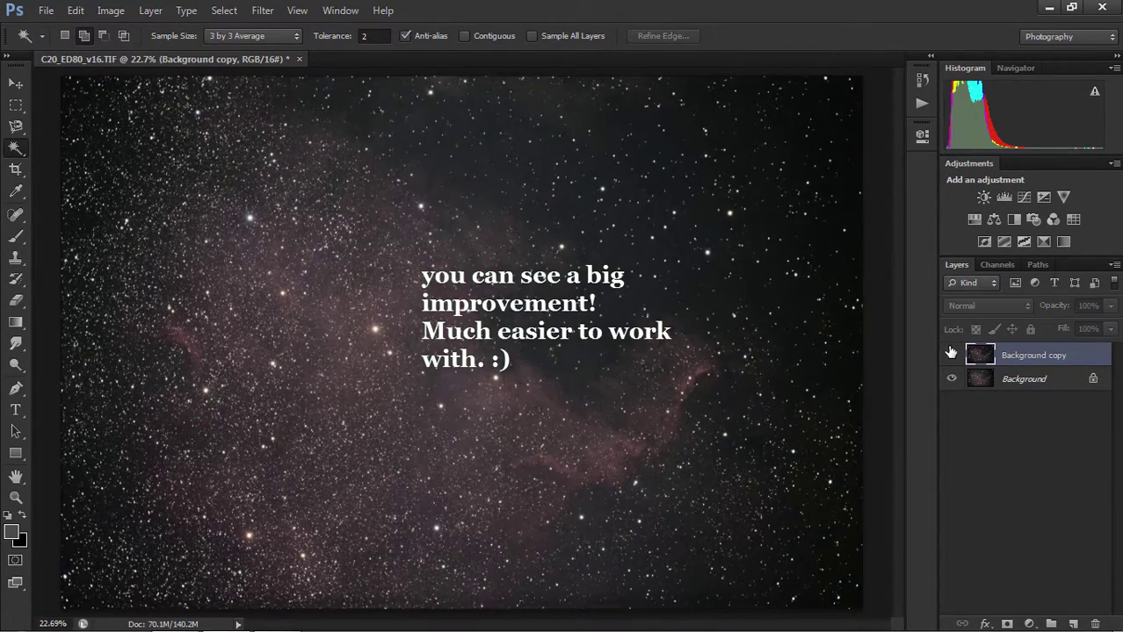
pyautogui.click(950, 352)
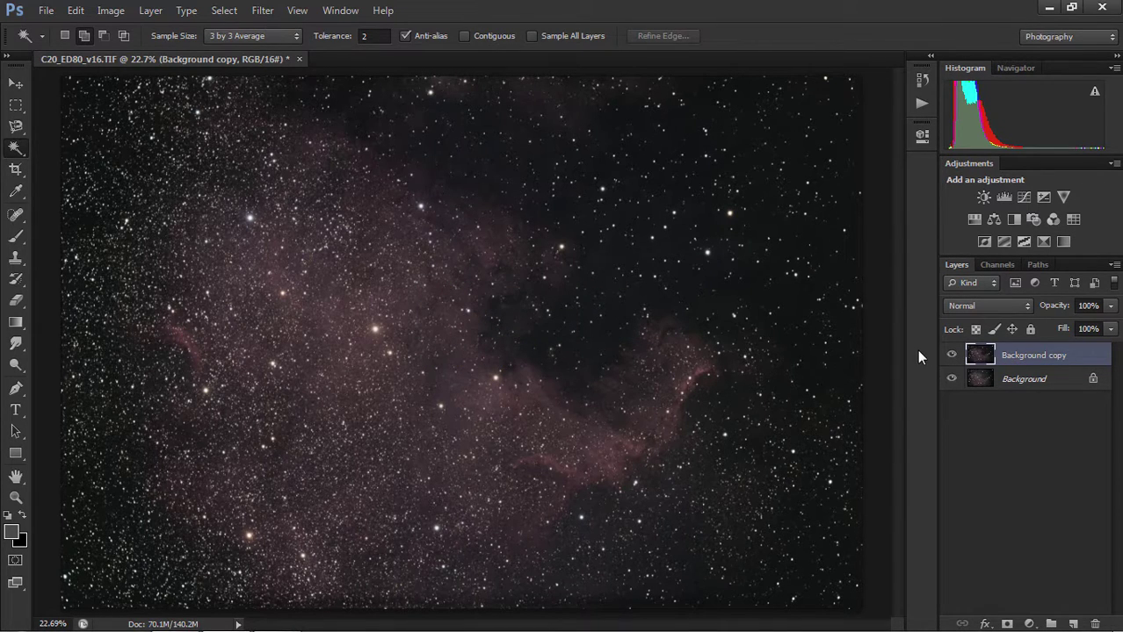
pyautogui.click(15, 105)
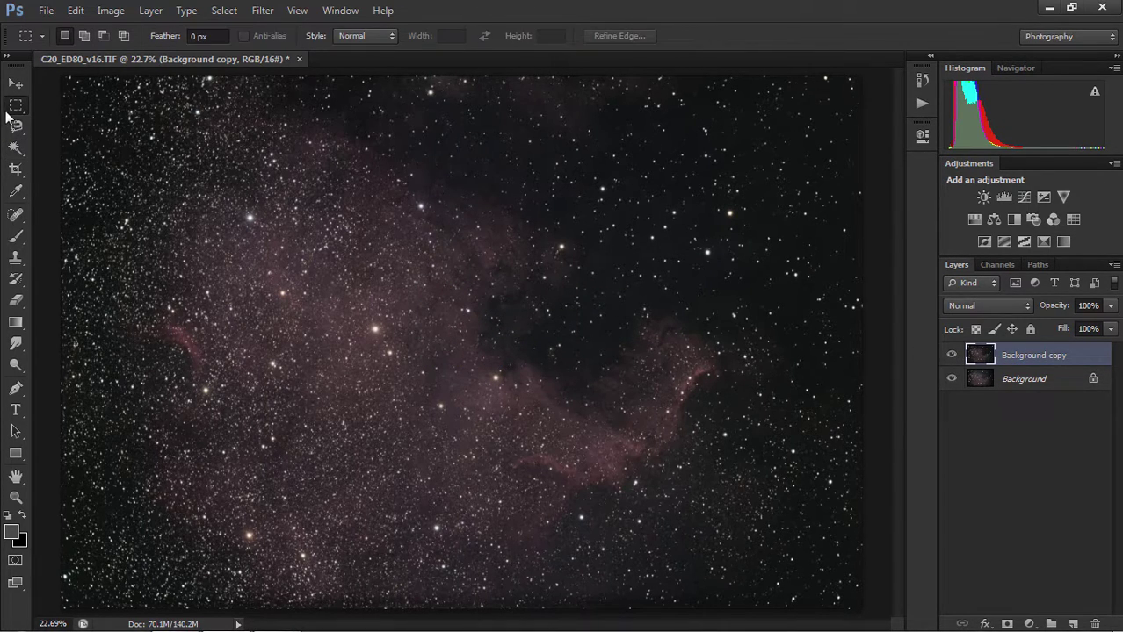
# Stretch Curves on the image: darken the sky, brighten the nebula, keep bright stars nearly unchanged.
pyautogui.click(110, 10)
pyautogui.moveTo(135, 53)
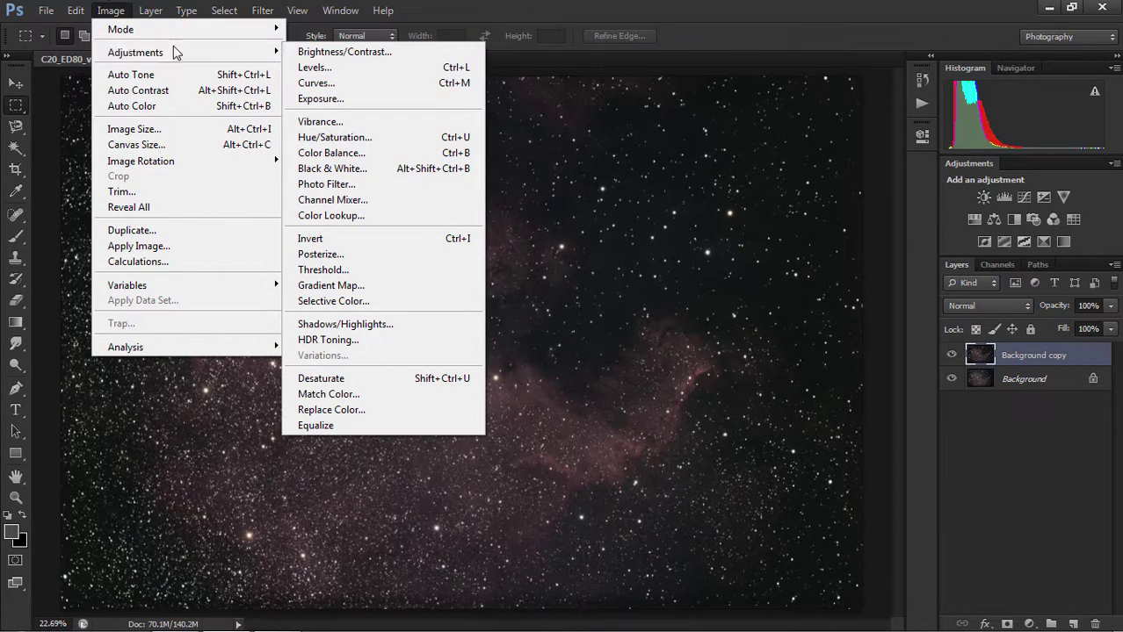
pyautogui.click(318, 83)
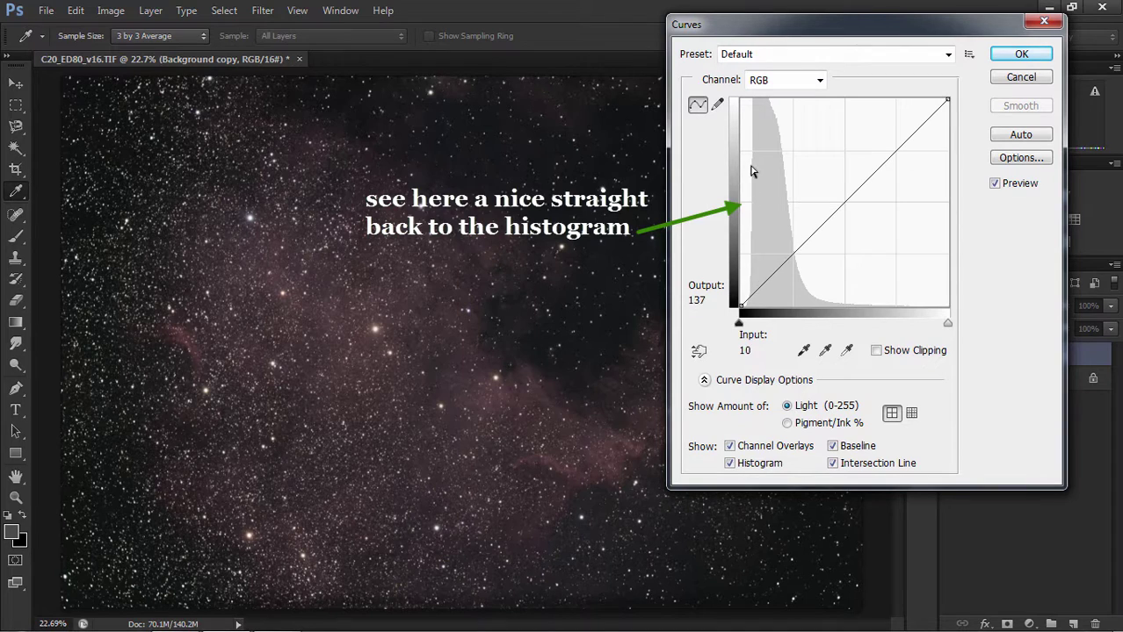
pyautogui.click(750, 298)
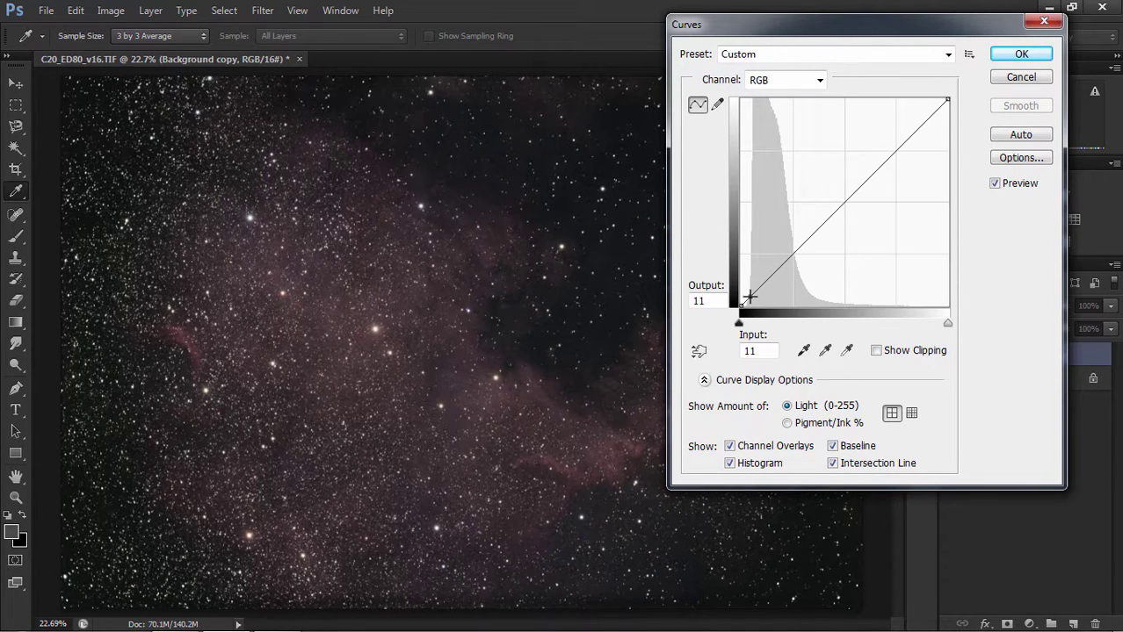
pyautogui.click(698, 352)
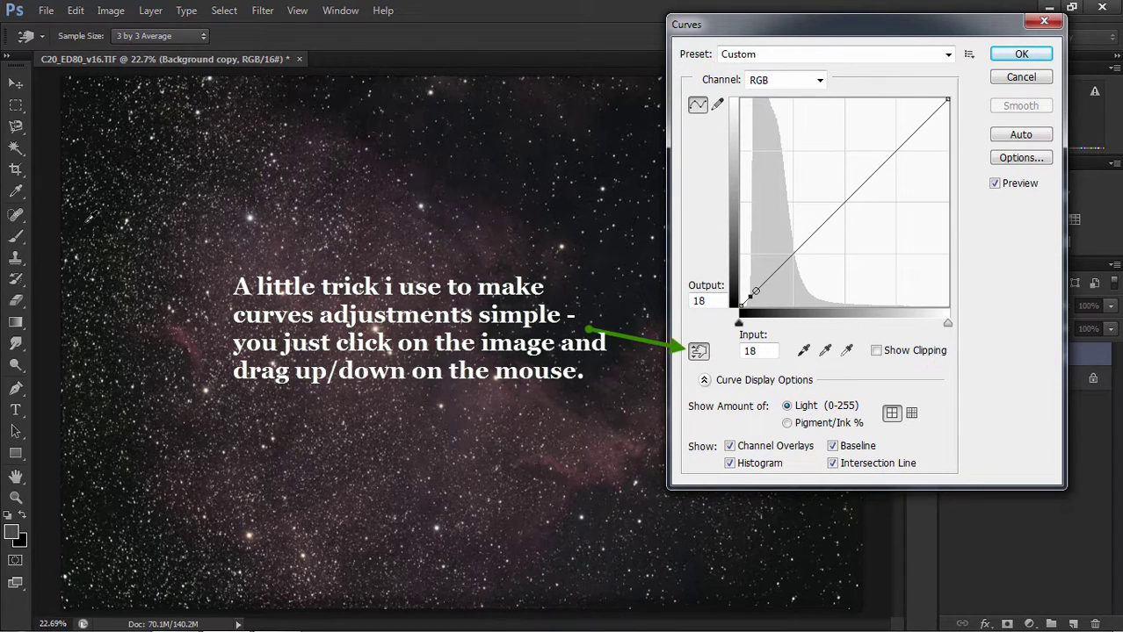
pyautogui.moveTo(90, 220); pyautogui.dragTo(91, 223)
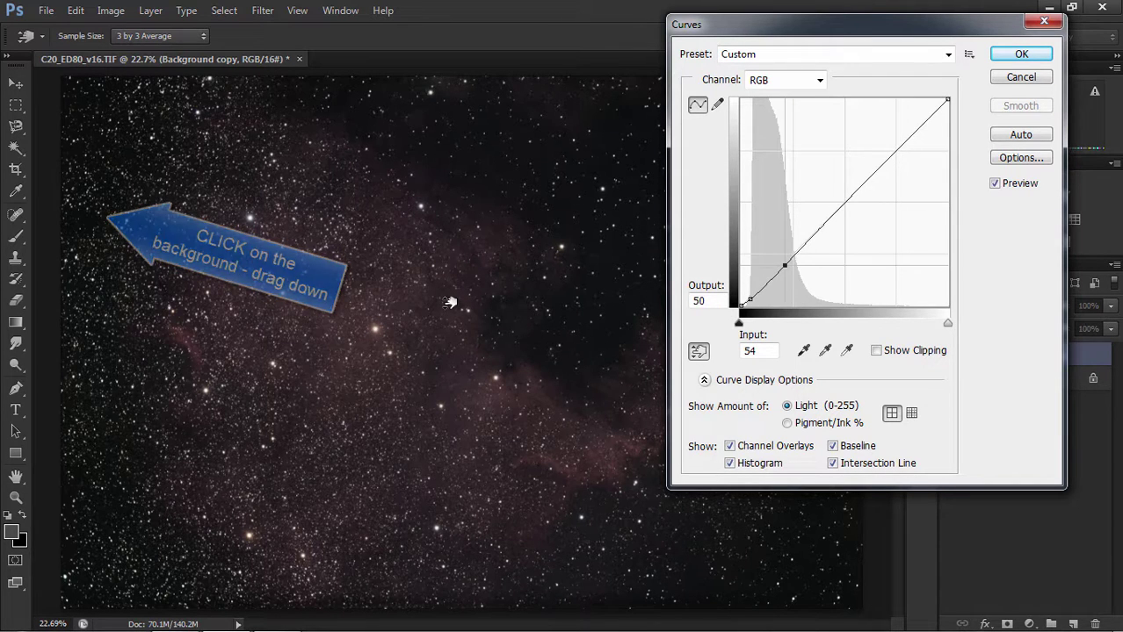
pyautogui.moveTo(450, 305); pyautogui.dragTo(428, 281)
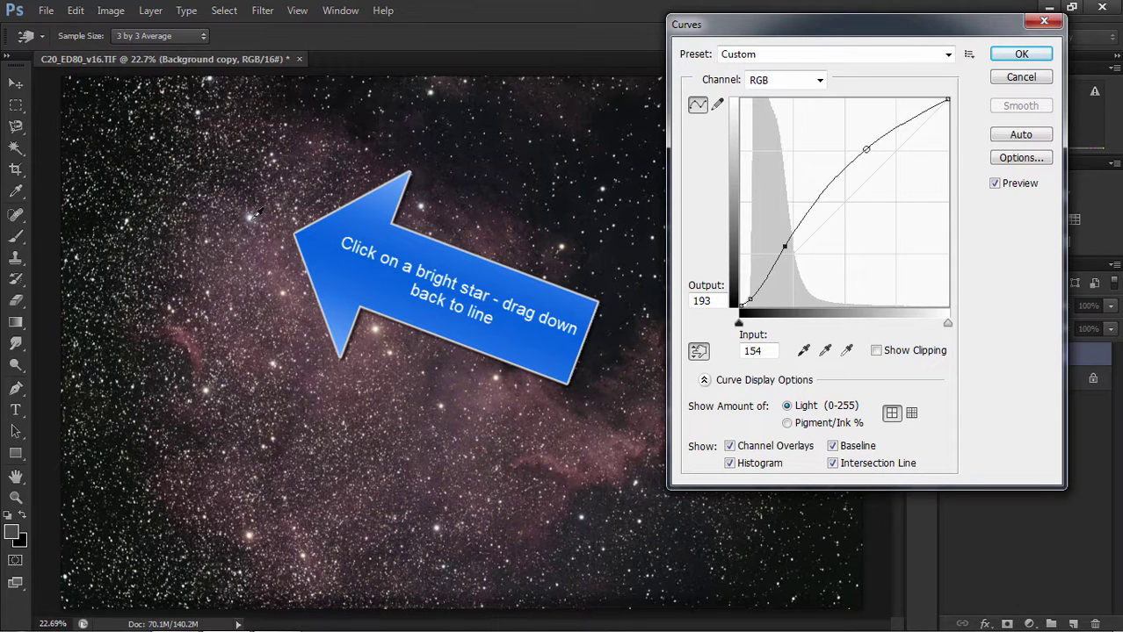
pyautogui.moveTo(257, 213); pyautogui.dragTo(265, 244)
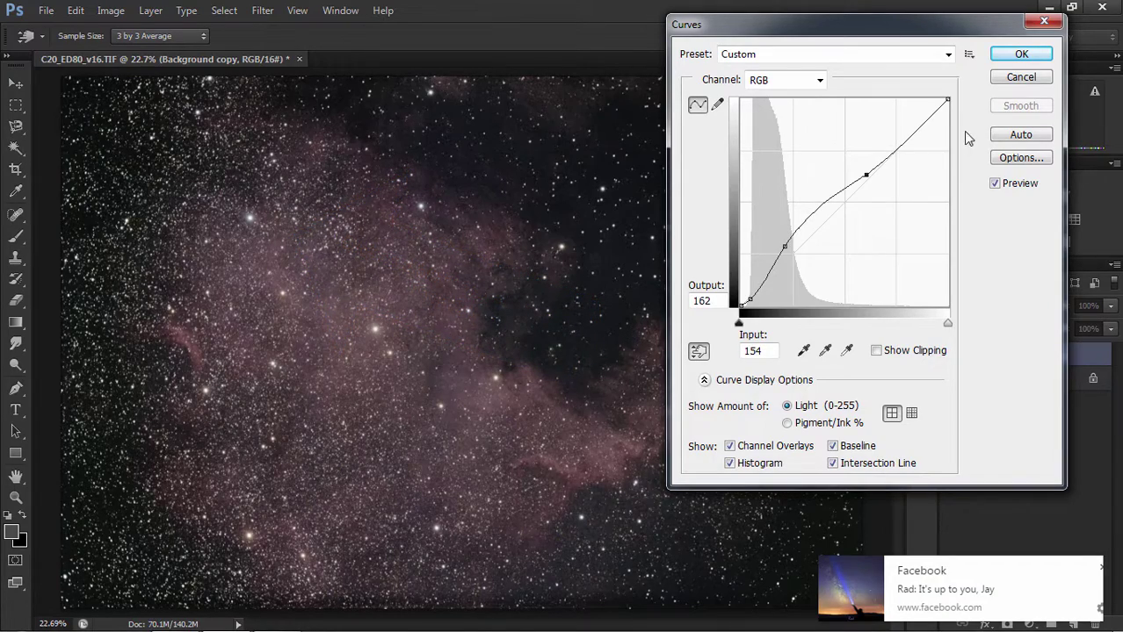
pyautogui.click(1009, 54)
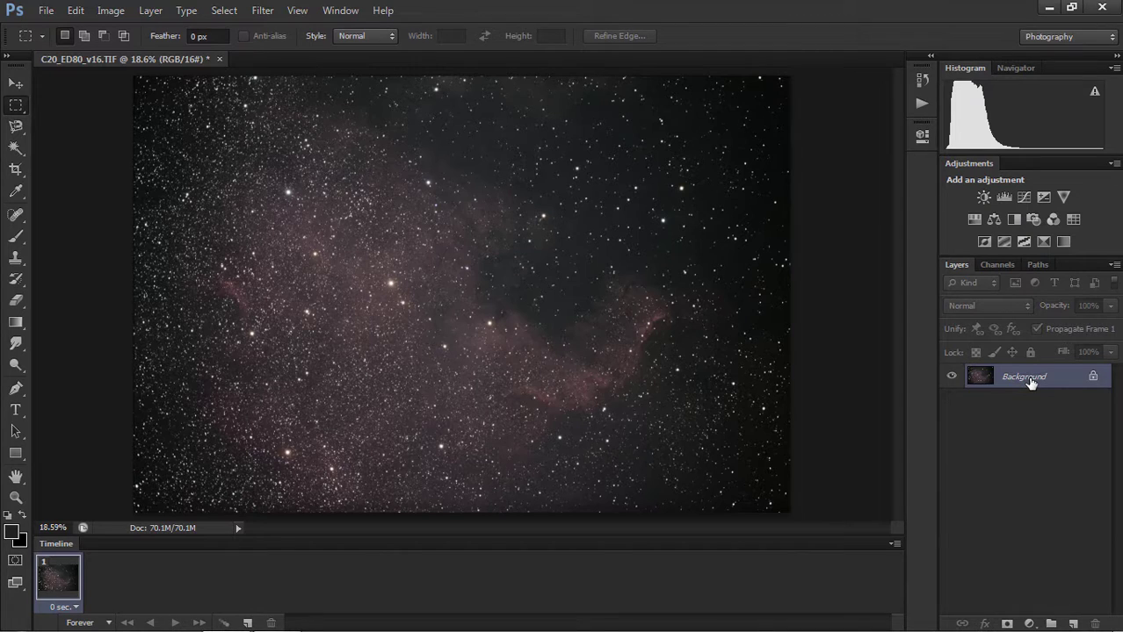
# Duplicate the Background layer of C20_ED80_v16.TIF as 'Background copy'.
pyautogui.rightClick(1031, 382)
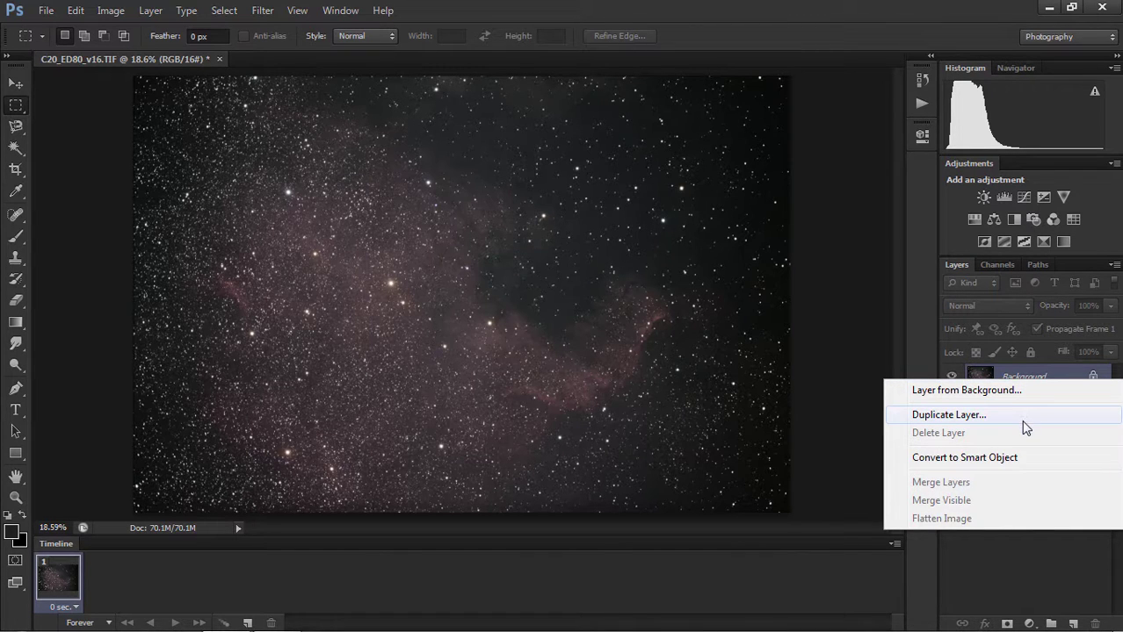
pyautogui.click(1026, 415)
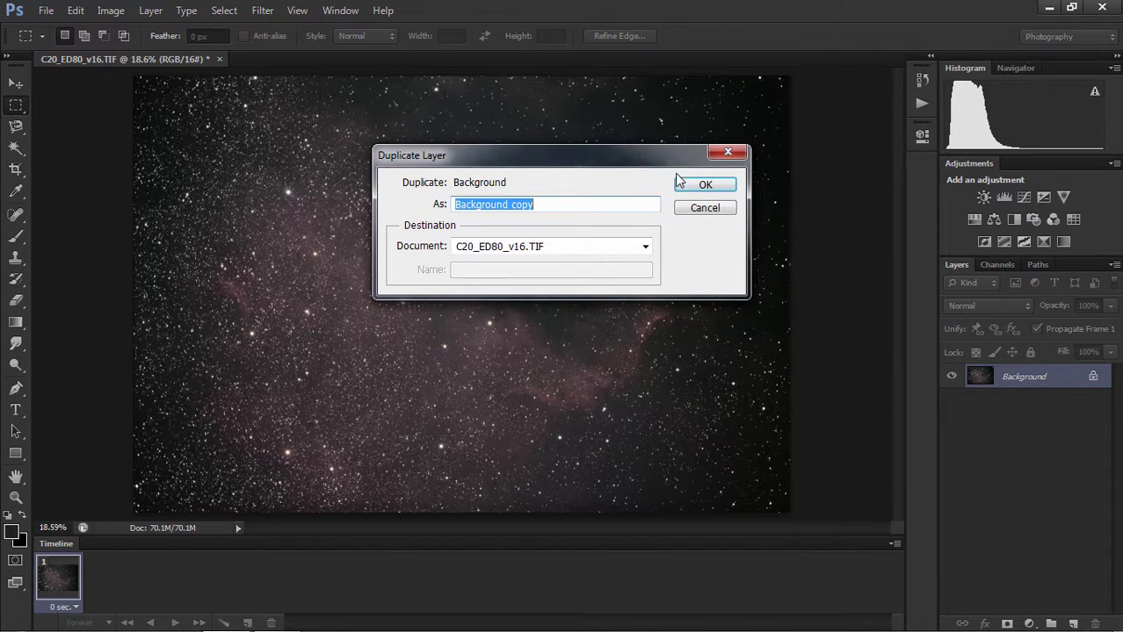
pyautogui.click(705, 185)
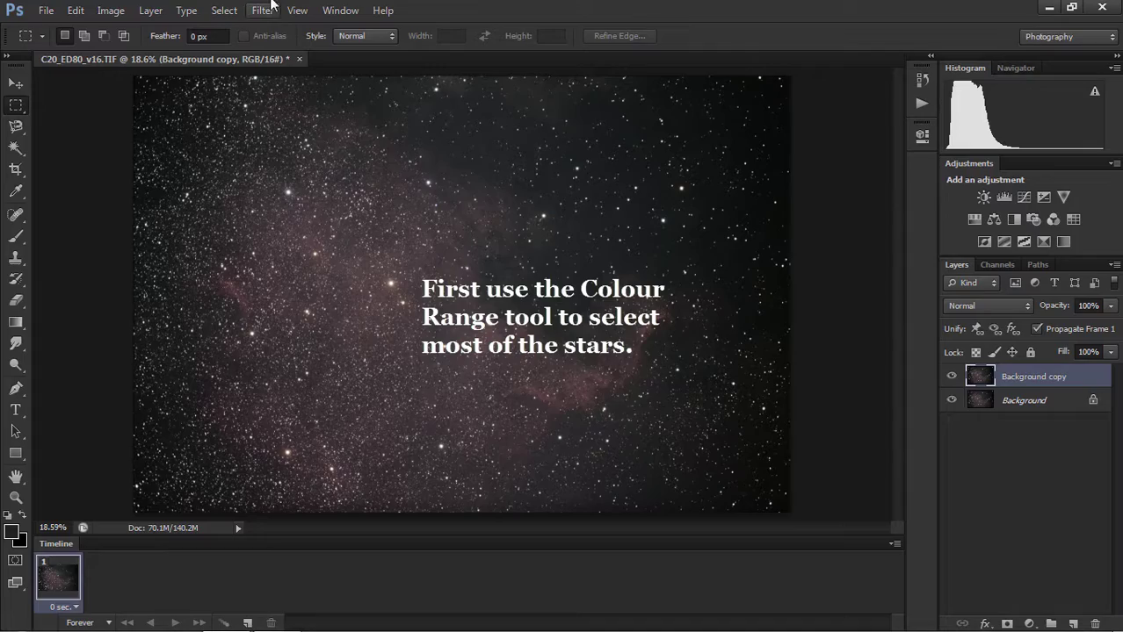
# Select the bright stars using Color Range set to Highlights.
pyautogui.click(224, 9)
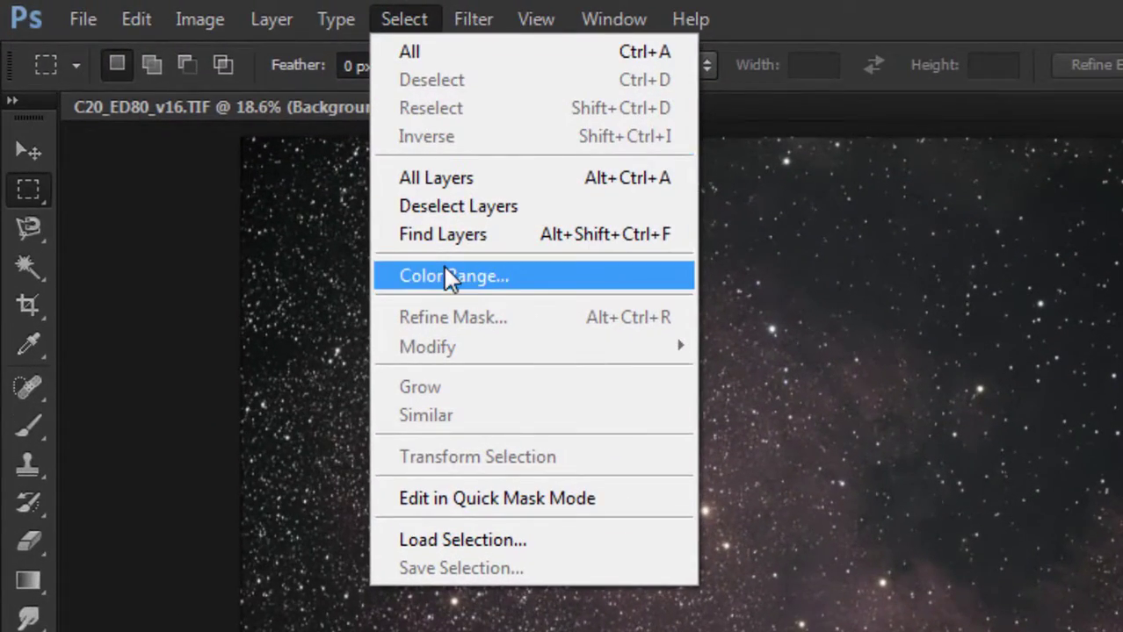
pyautogui.click(448, 277)
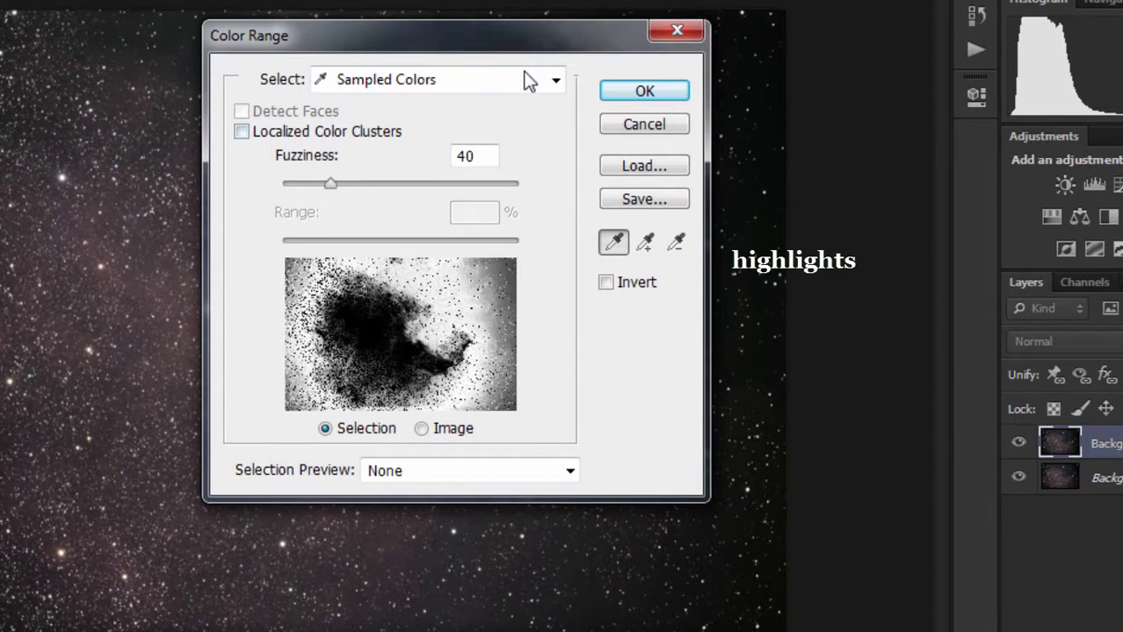
pyautogui.click(554, 81)
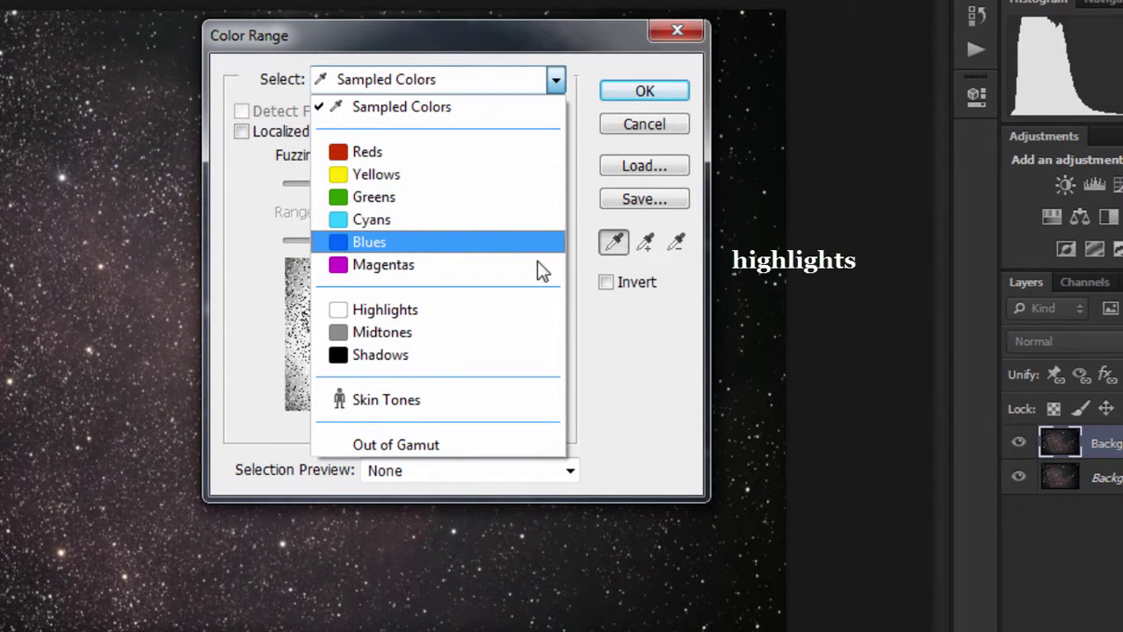
pyautogui.click(544, 316)
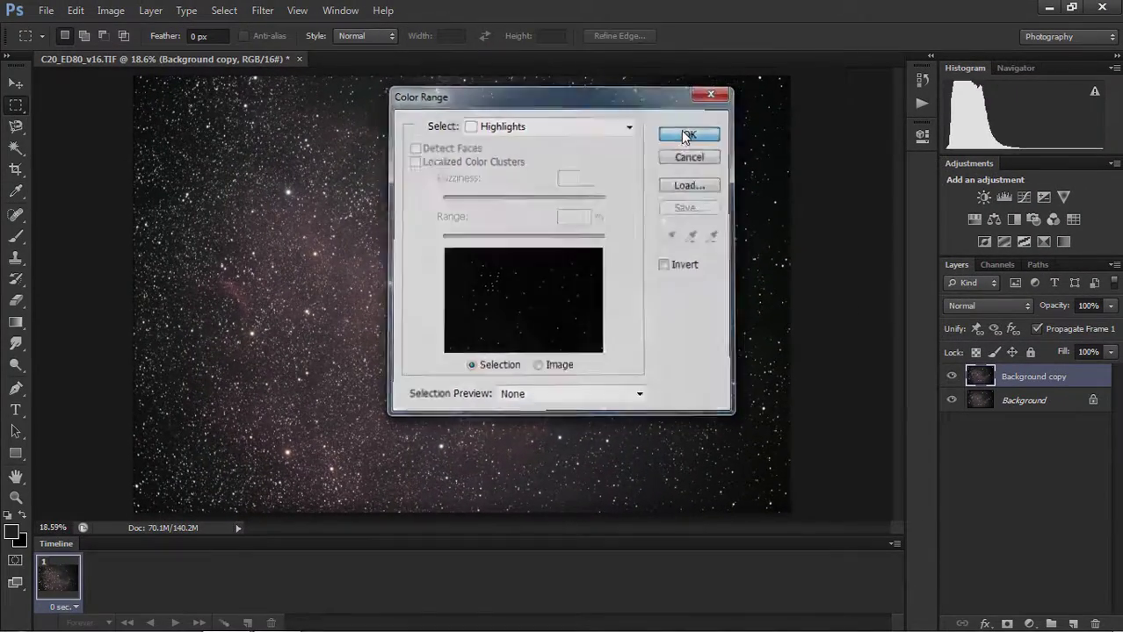
pyautogui.click(682, 136)
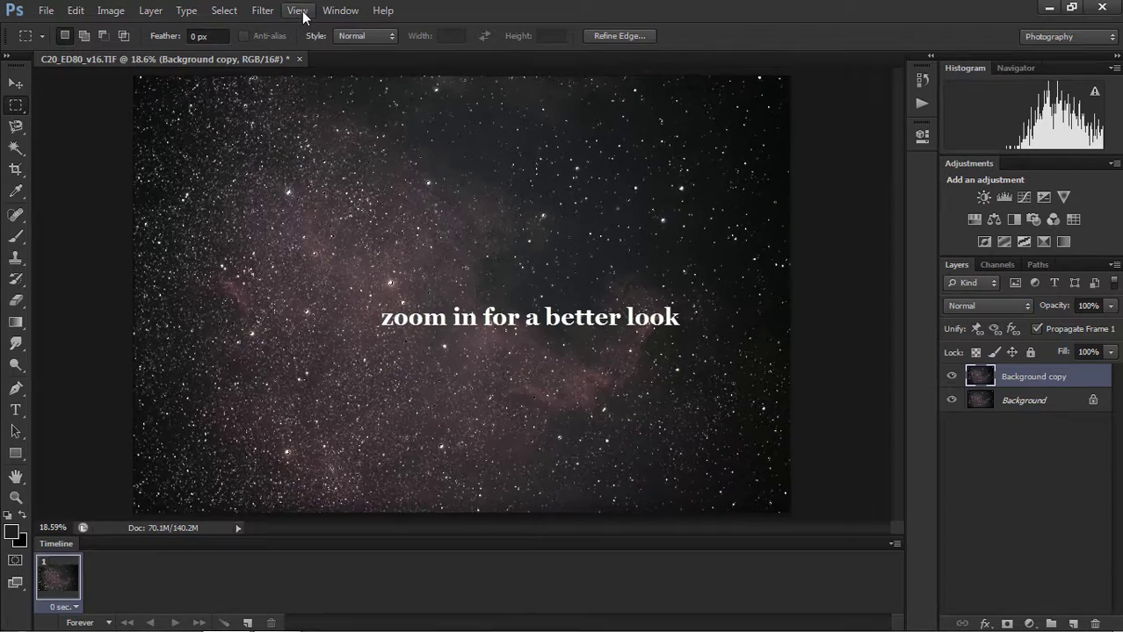
# View the image at actual pixels and expand the star selection by 3 pixels.
pyautogui.click(298, 10)
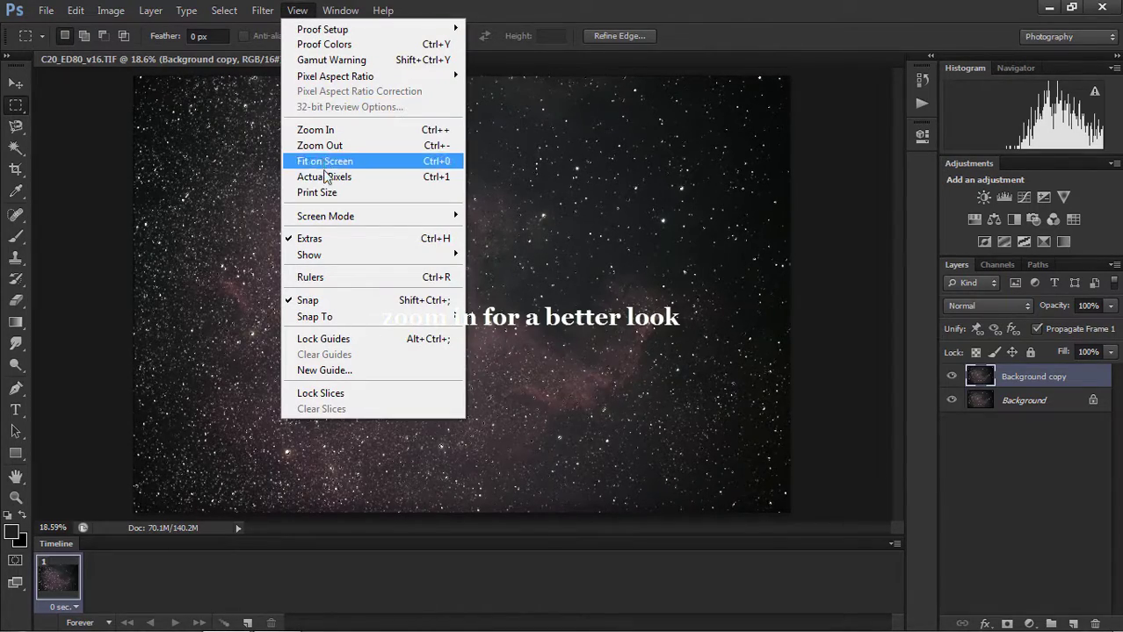
pyautogui.click(323, 177)
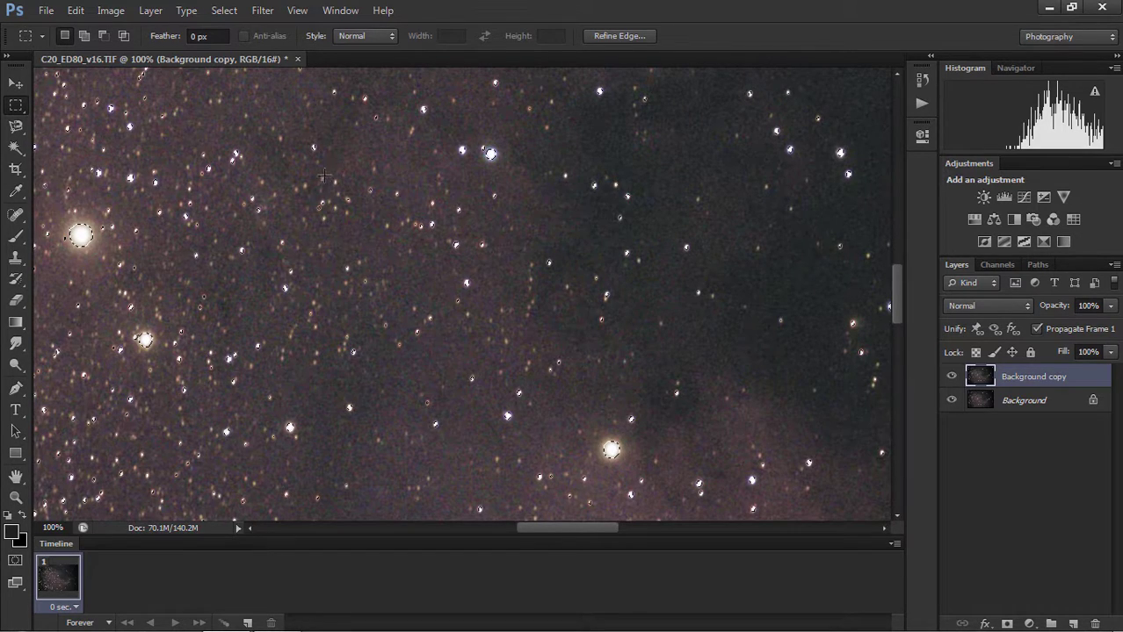
pyautogui.click(224, 11)
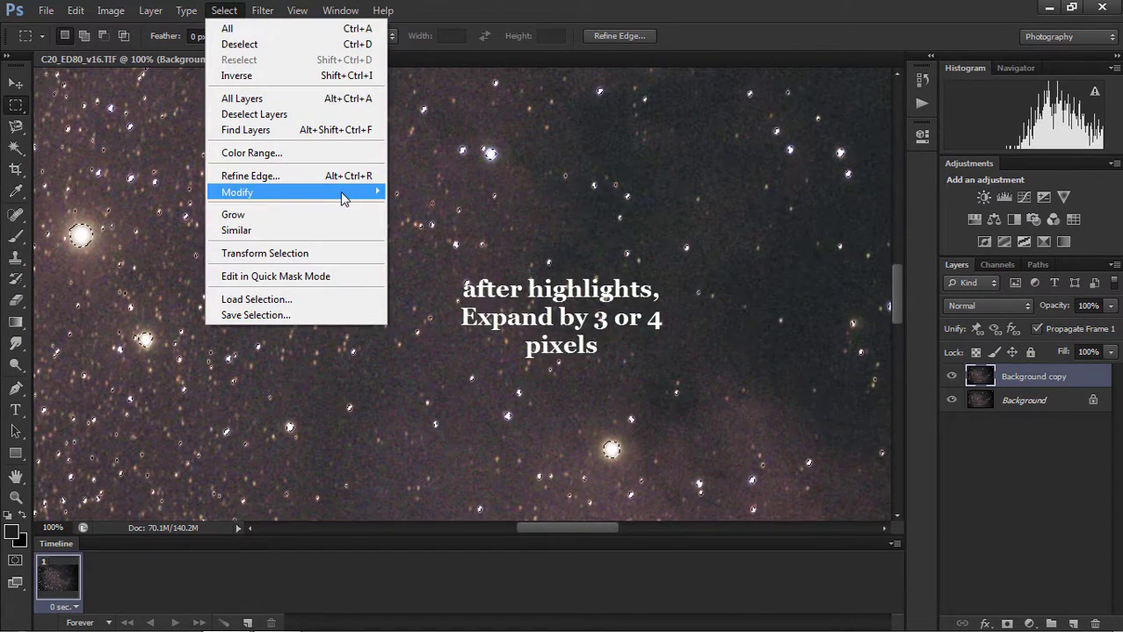
pyautogui.moveTo(237, 192)
pyautogui.click(421, 223)
pyautogui.write('3')
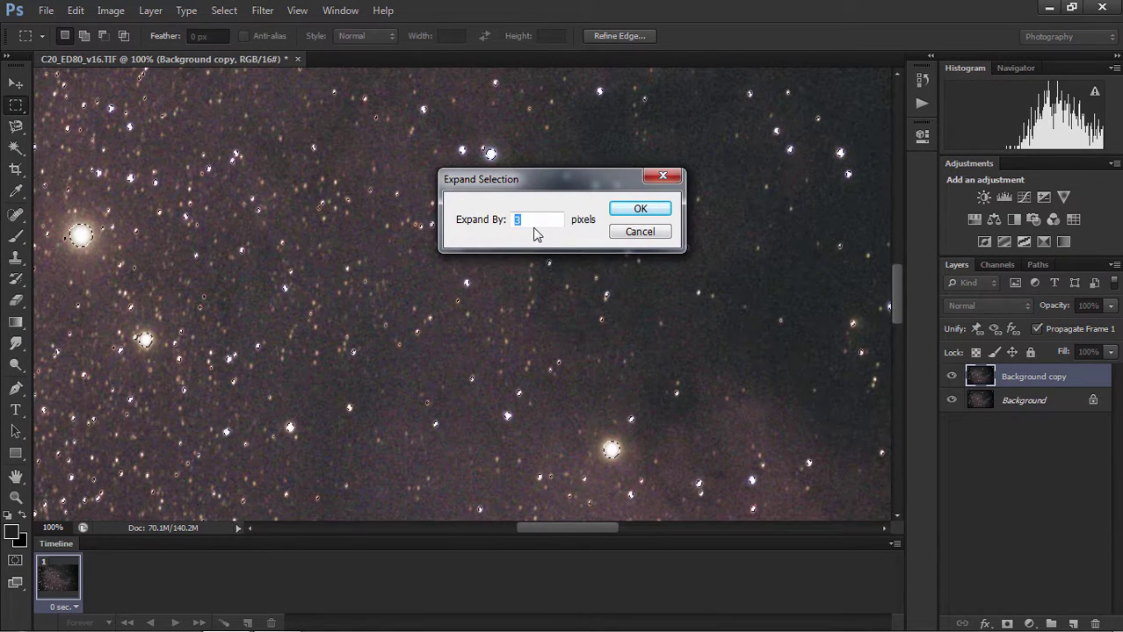
pyautogui.click(621, 215)
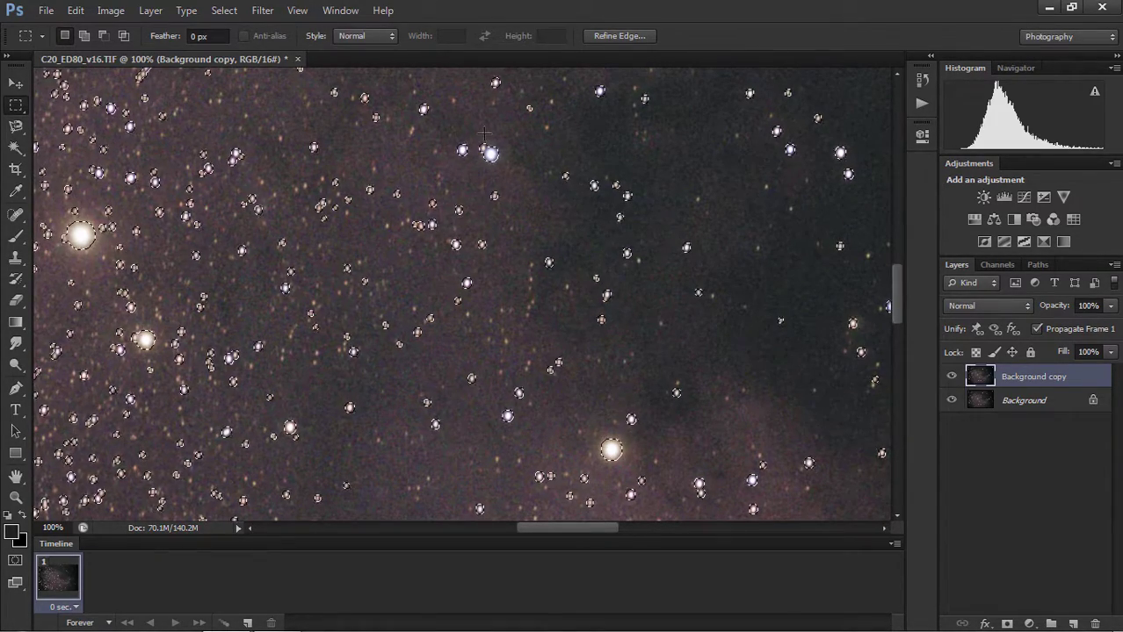
# Feather the star selection with a 2-pixel radius.
pyautogui.click(224, 11)
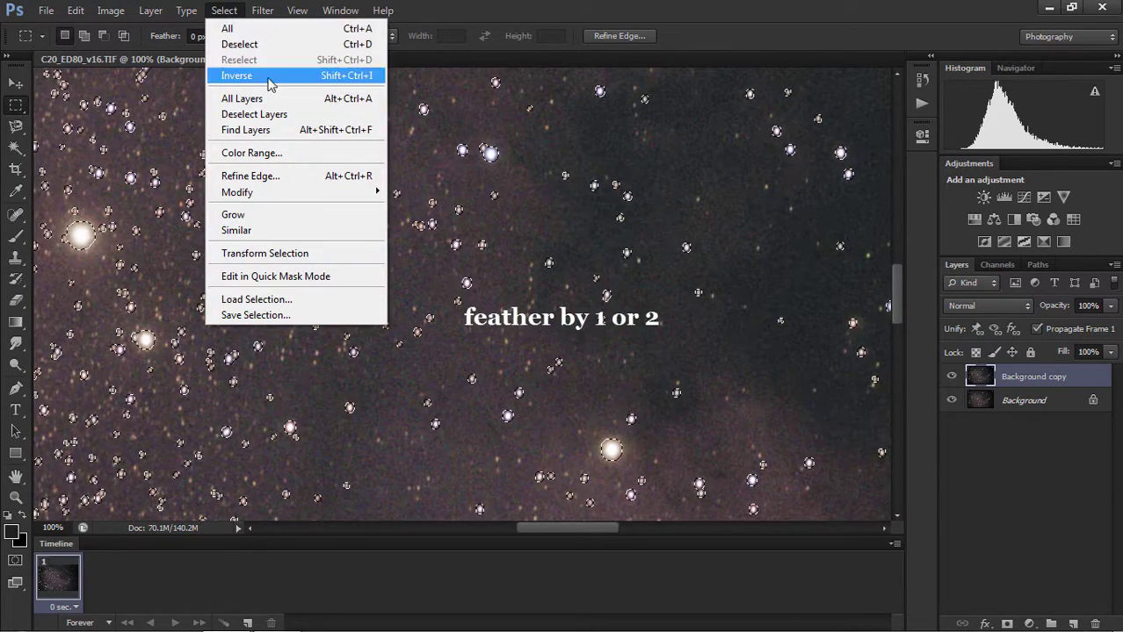
pyautogui.moveTo(237, 192)
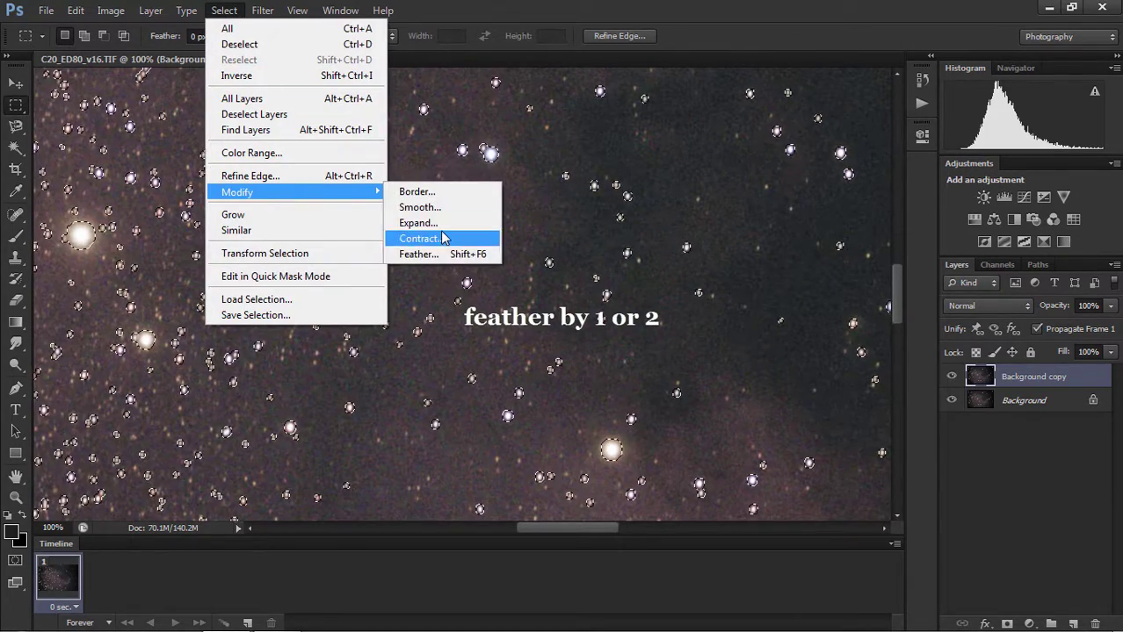
pyautogui.click(446, 255)
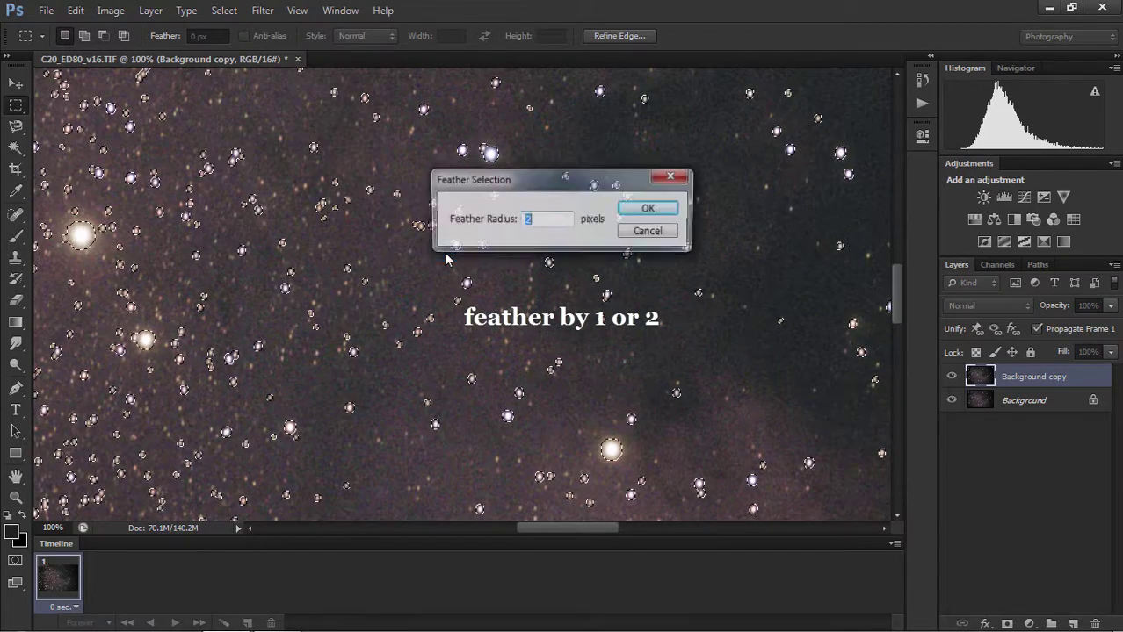
pyautogui.write('2')
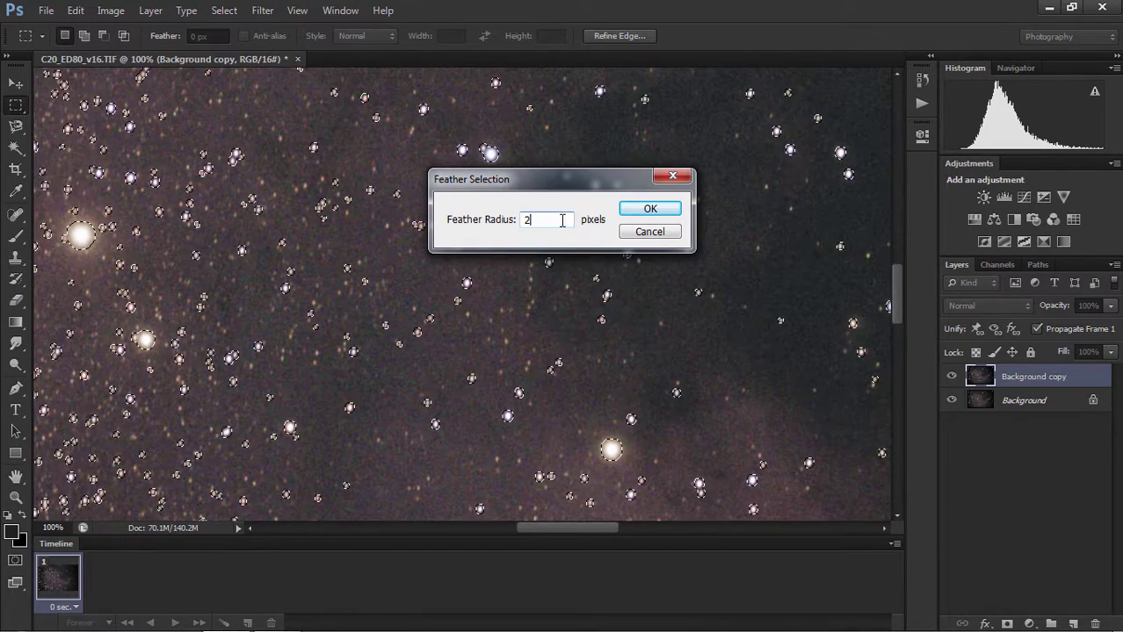
pyautogui.click(638, 216)
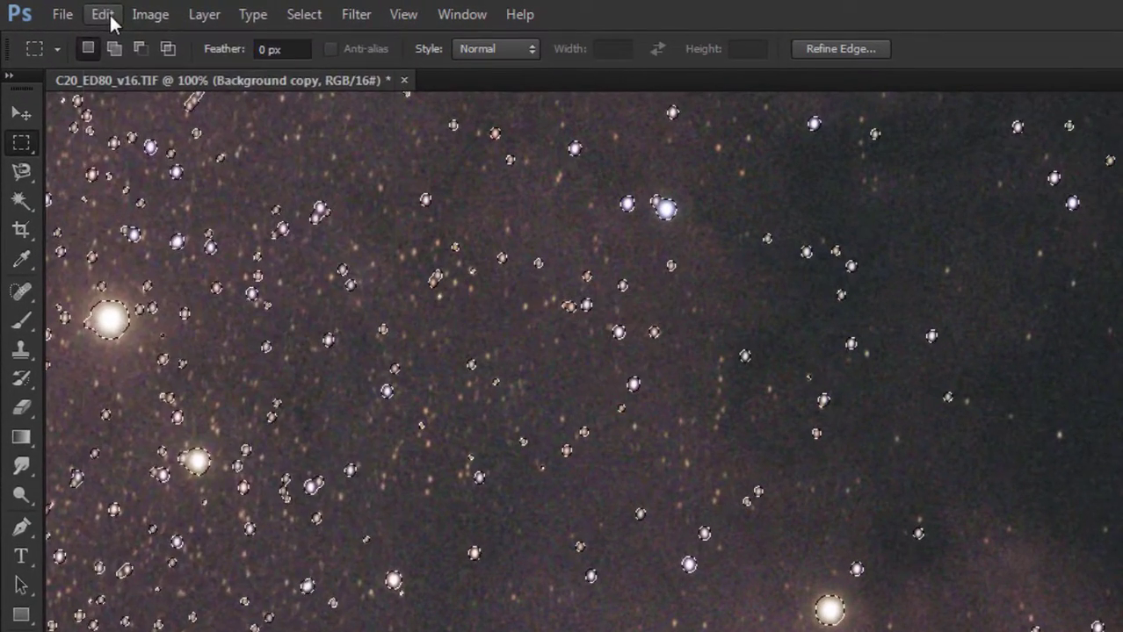
# Copy the feathered star selection to the clipboard, then fit the image on screen.
pyautogui.click(106, 13)
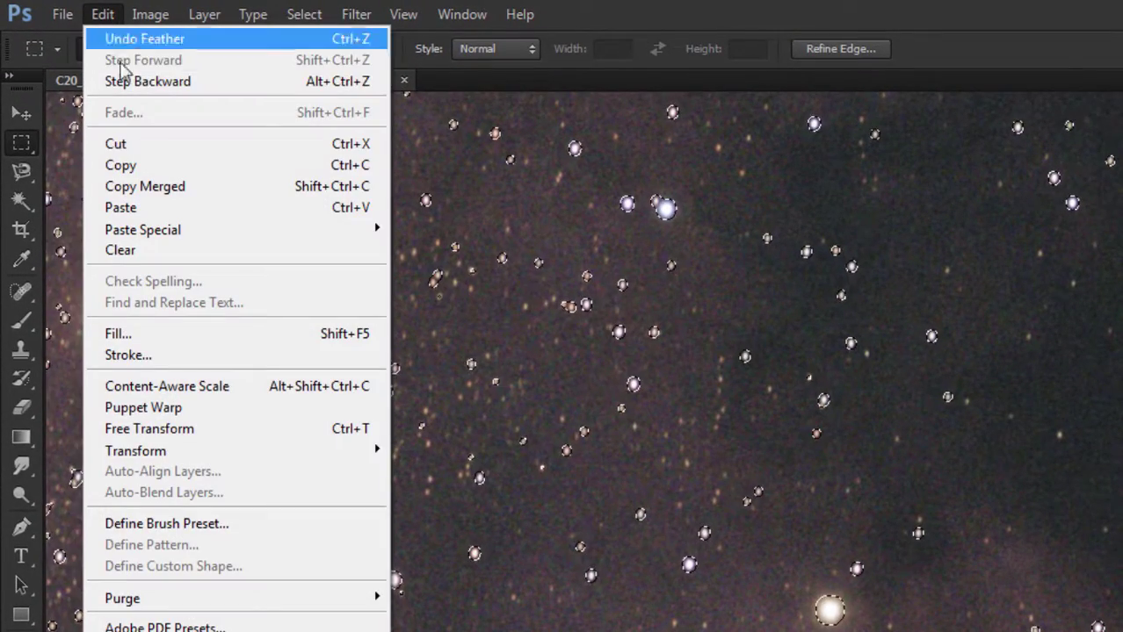
pyautogui.click(140, 169)
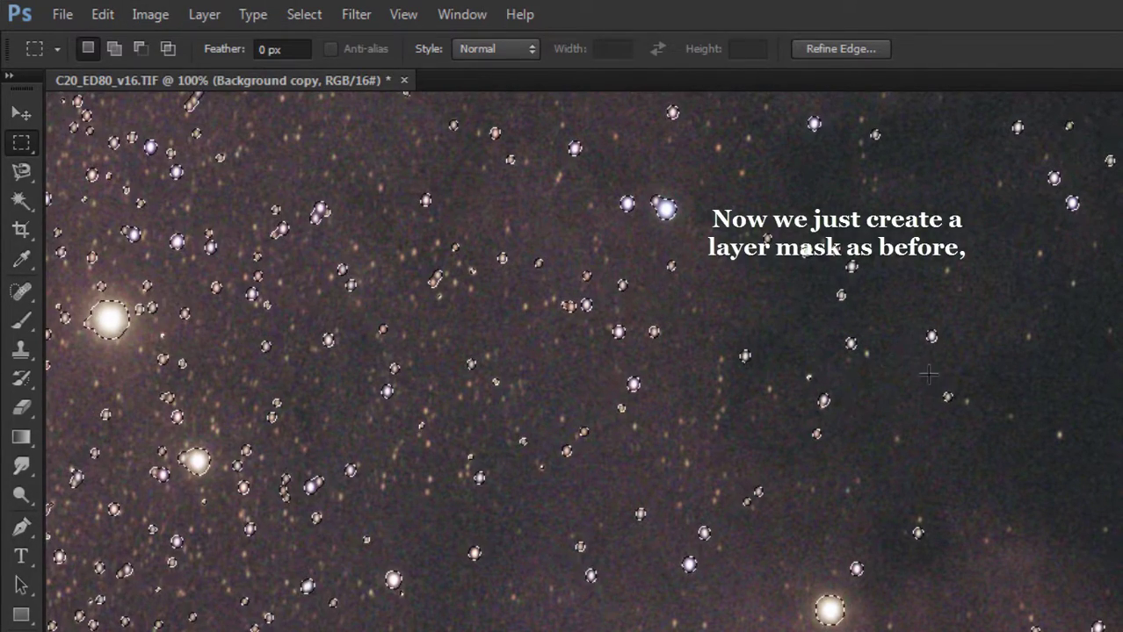
pyautogui.click(403, 14)
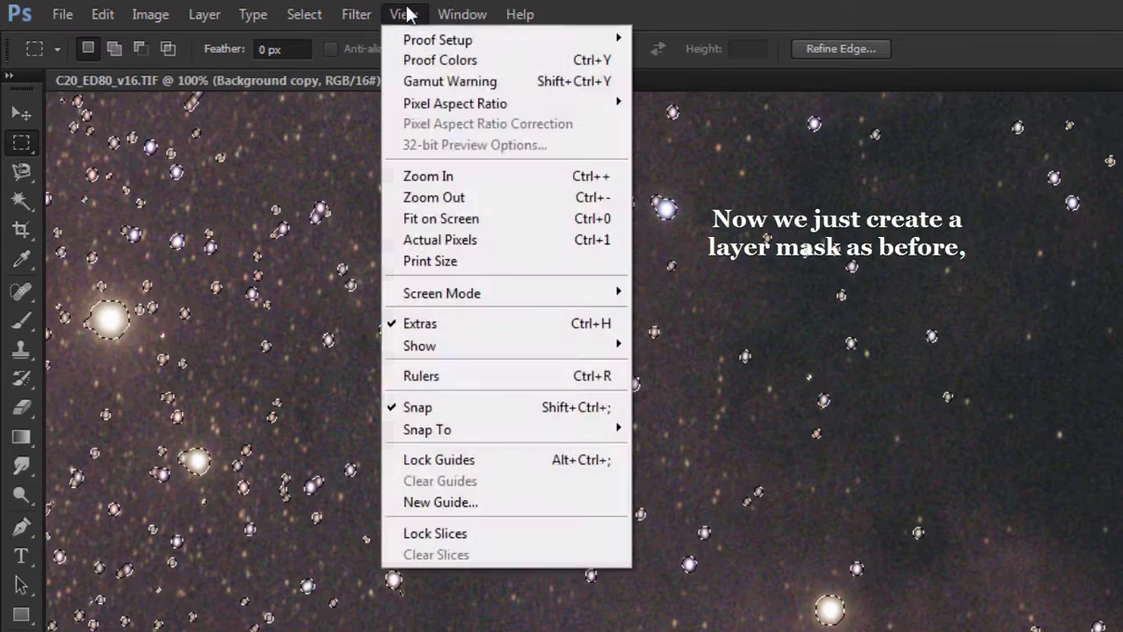
pyautogui.click(443, 219)
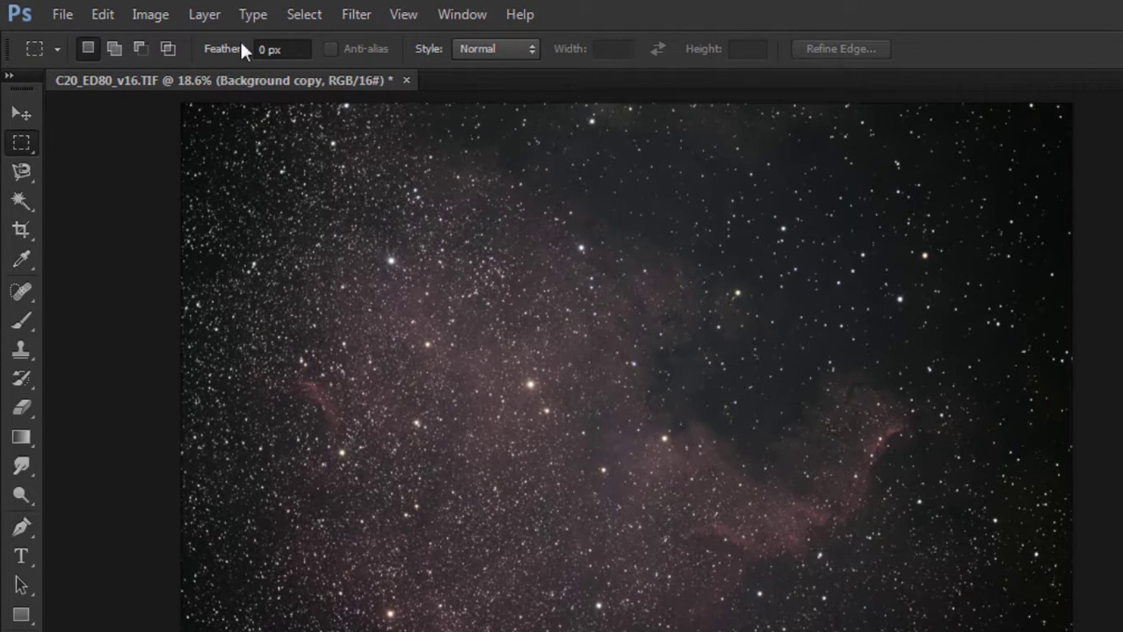
# Add a Hide All black layer mask to the Background copy layer.
pyautogui.click(198, 16)
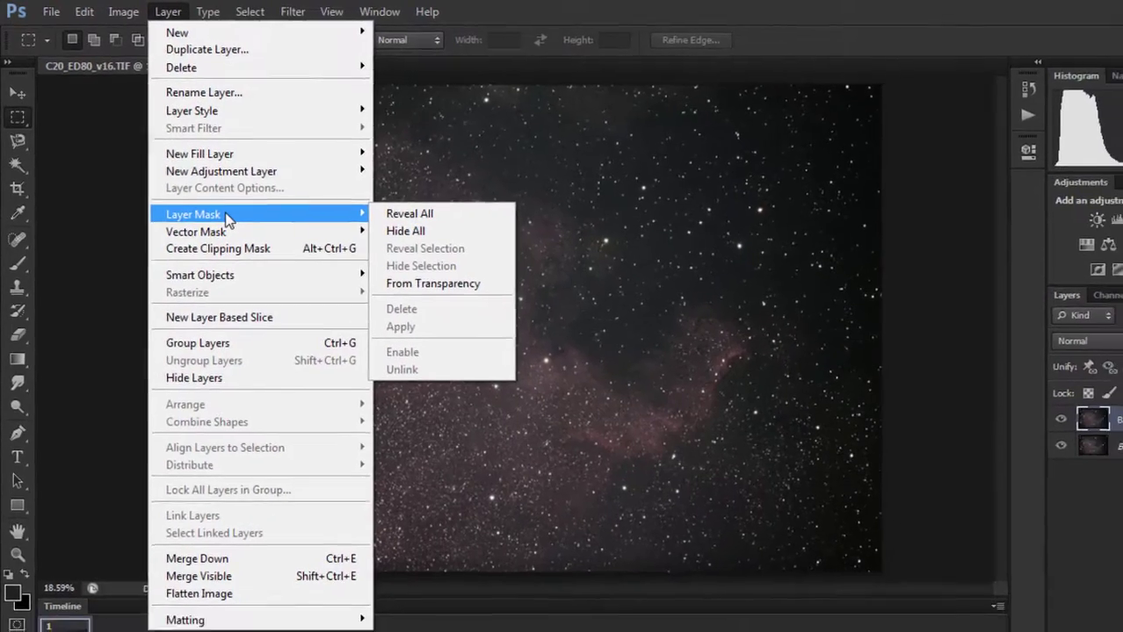
pyautogui.moveTo(173, 192)
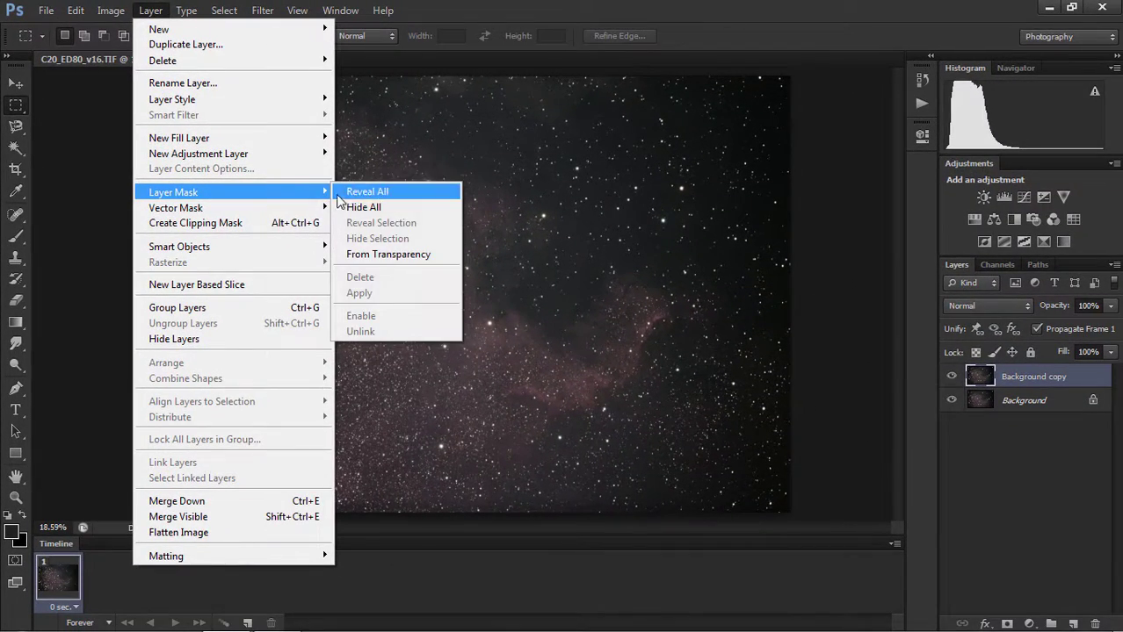
pyautogui.click(367, 209)
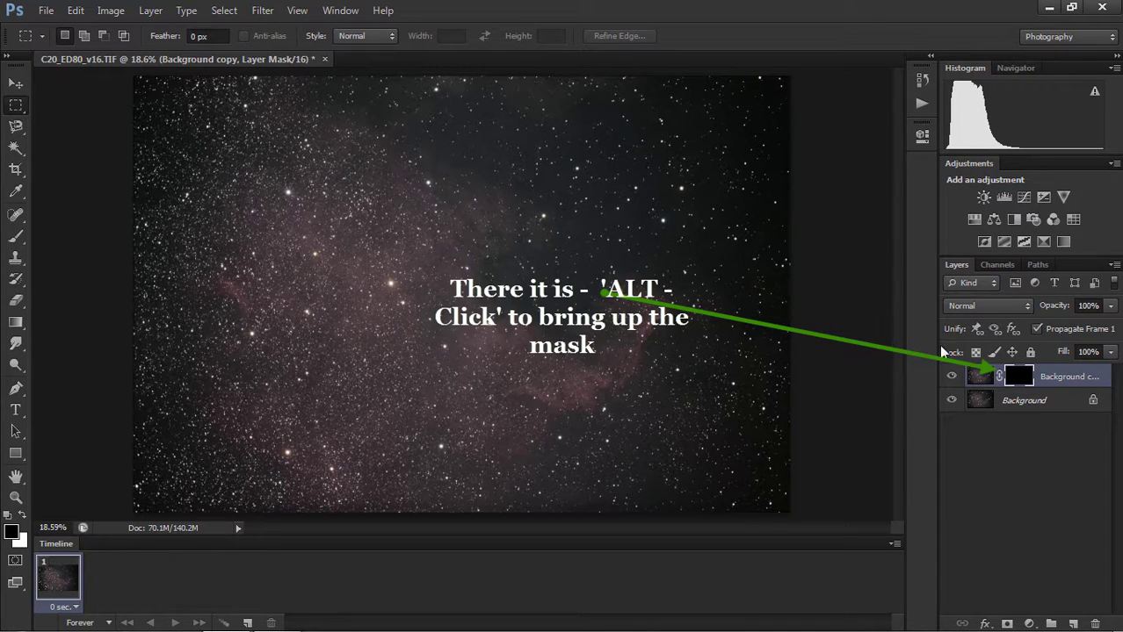
# Display Background copy's mask and paste the copied stars into it.
pyautogui.keyDown('alt'); pyautogui.click(1022, 378); pyautogui.keyUp('alt')
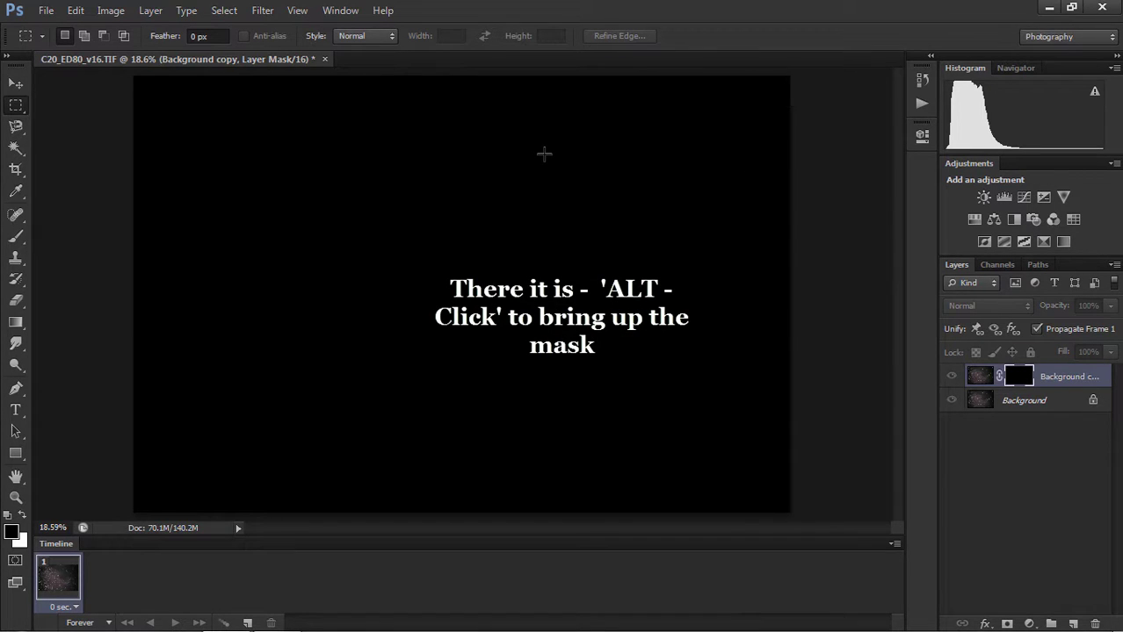
pyautogui.click(77, 11)
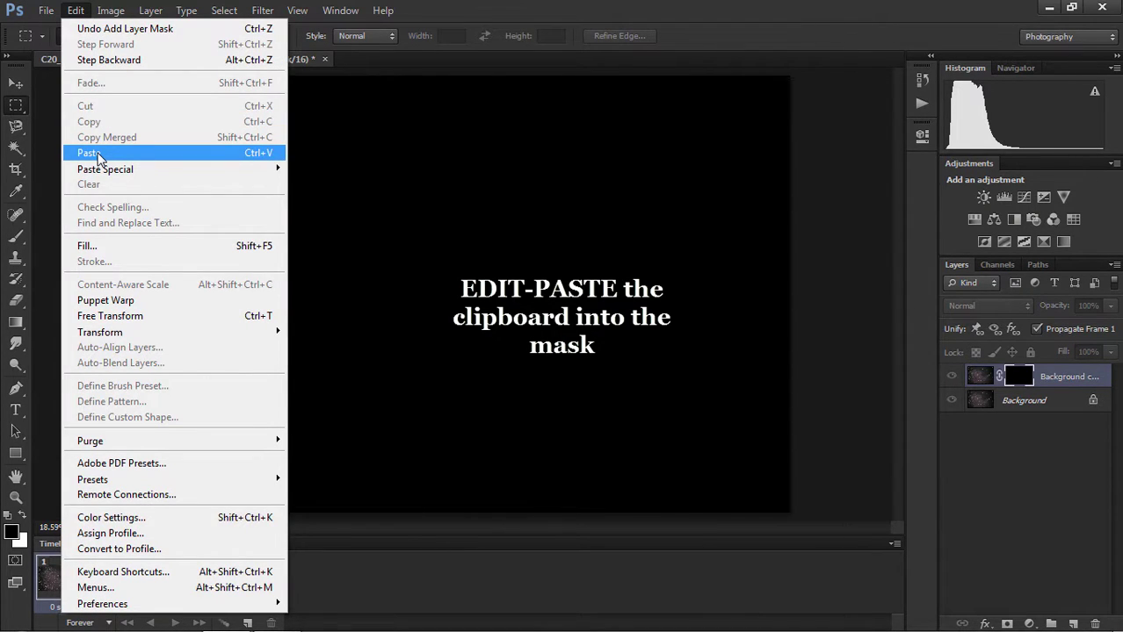
pyautogui.click(90, 153)
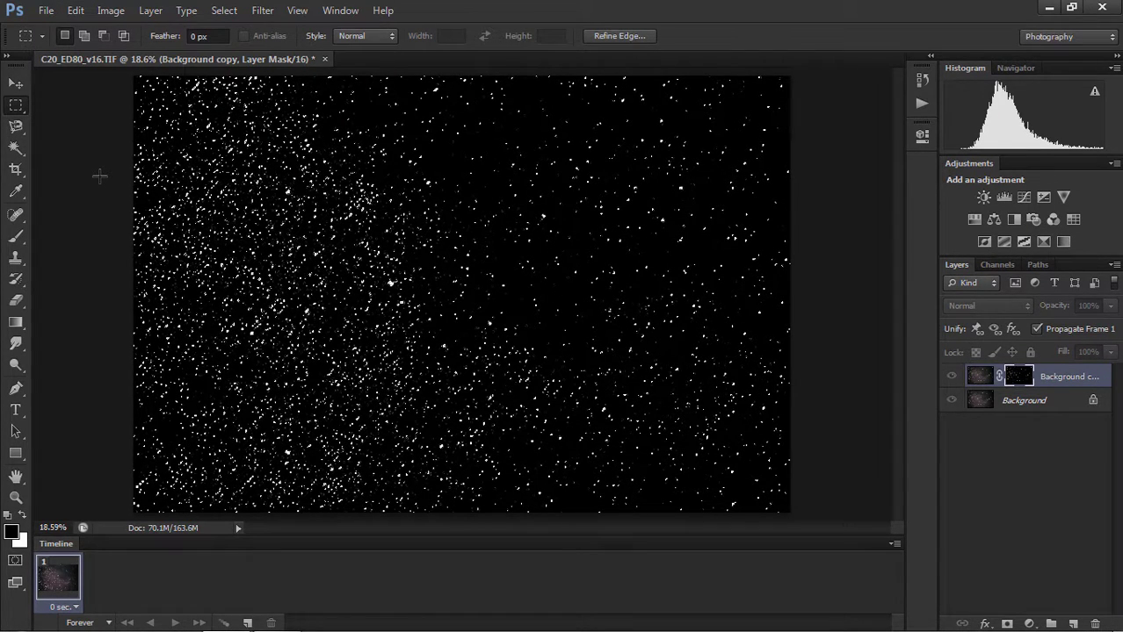
# Deselect, inspect the star mask at actual pixels, then return to the colour image.
pyautogui.hotkey('ctrl', 'd')
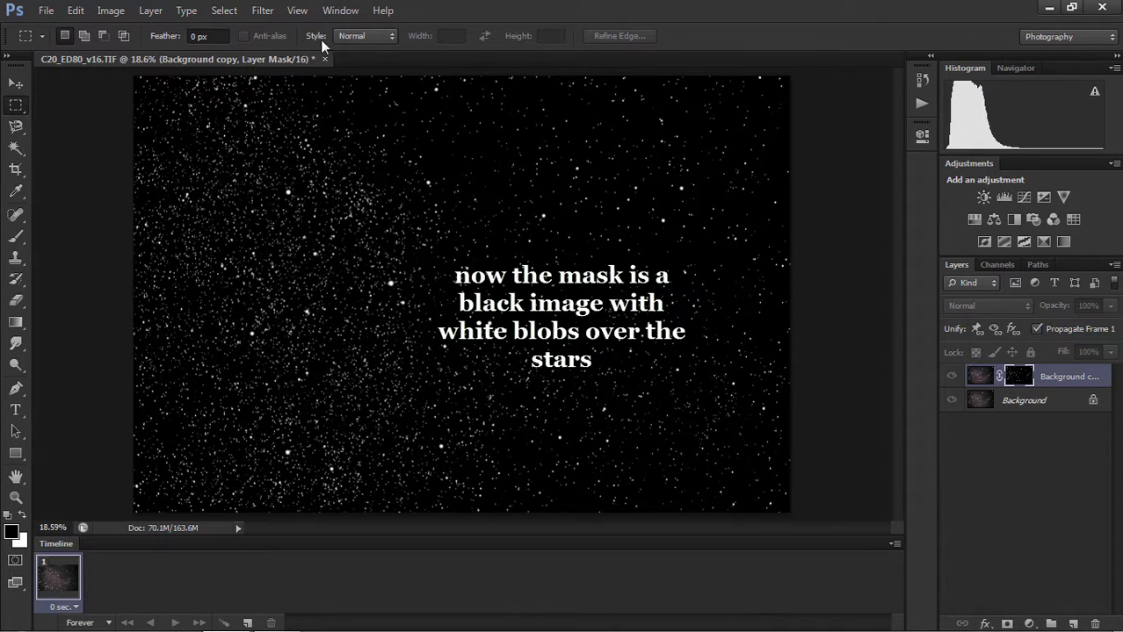
pyautogui.click(299, 10)
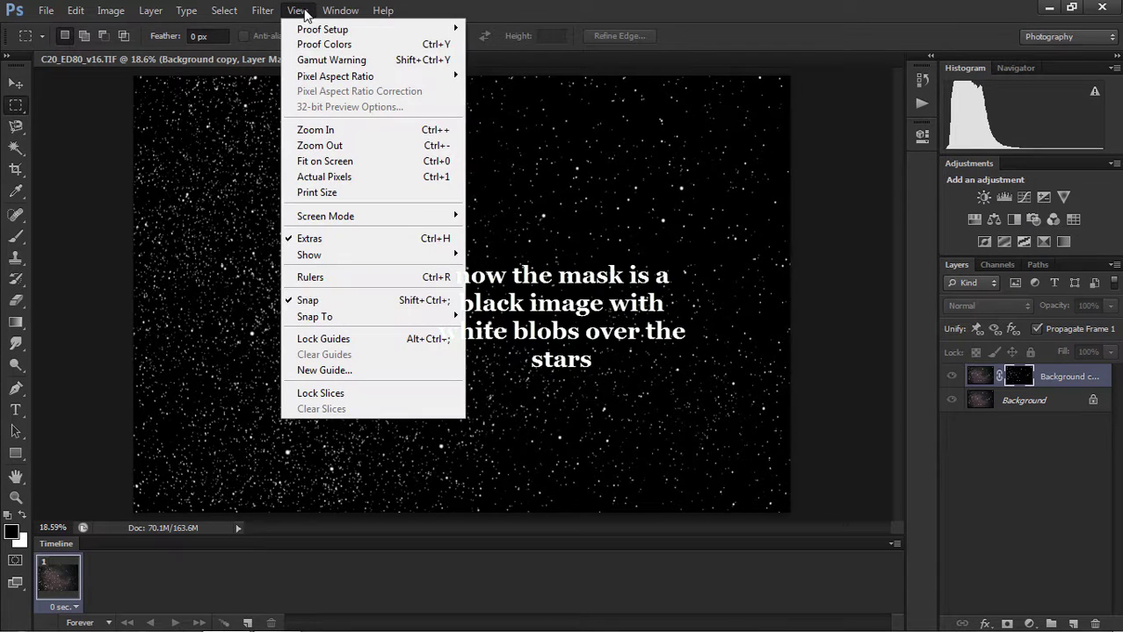
pyautogui.click(327, 177)
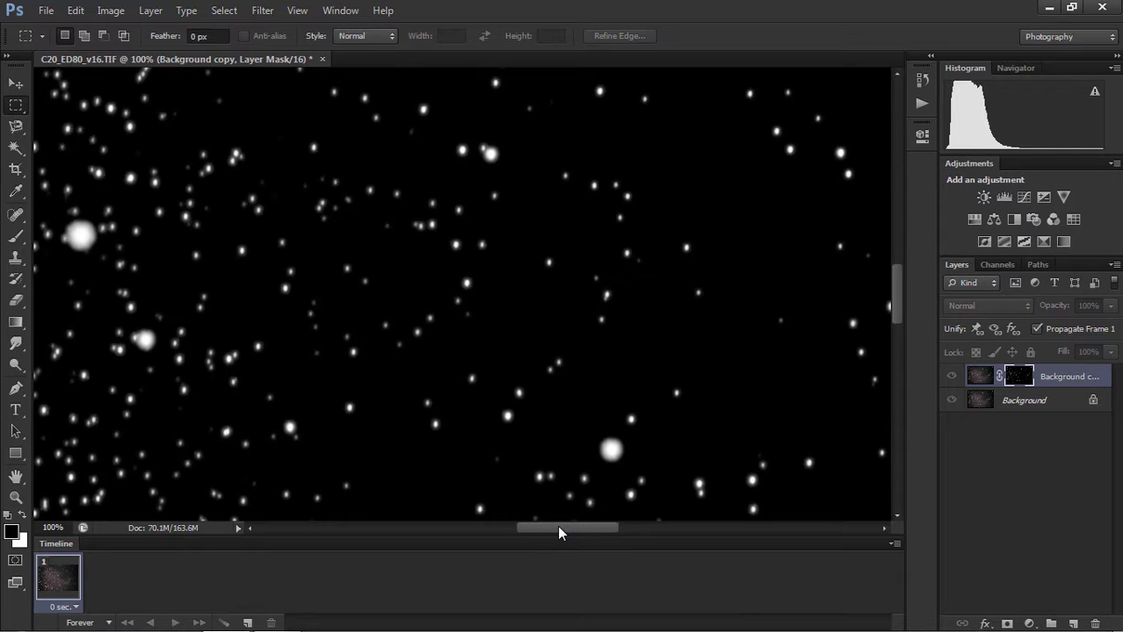
pyautogui.moveTo(557, 525)
pyautogui.mouseDown()
pyautogui.moveTo(488, 525)
pyautogui.moveTo(626, 506)
pyautogui.mouseUp()
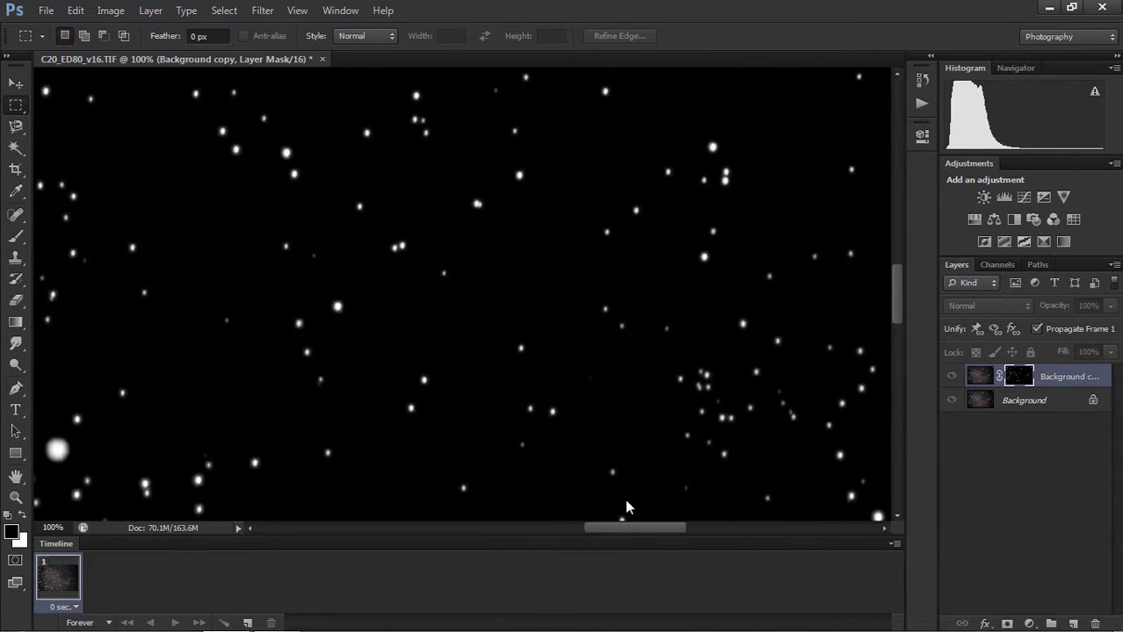
pyautogui.click(978, 376)
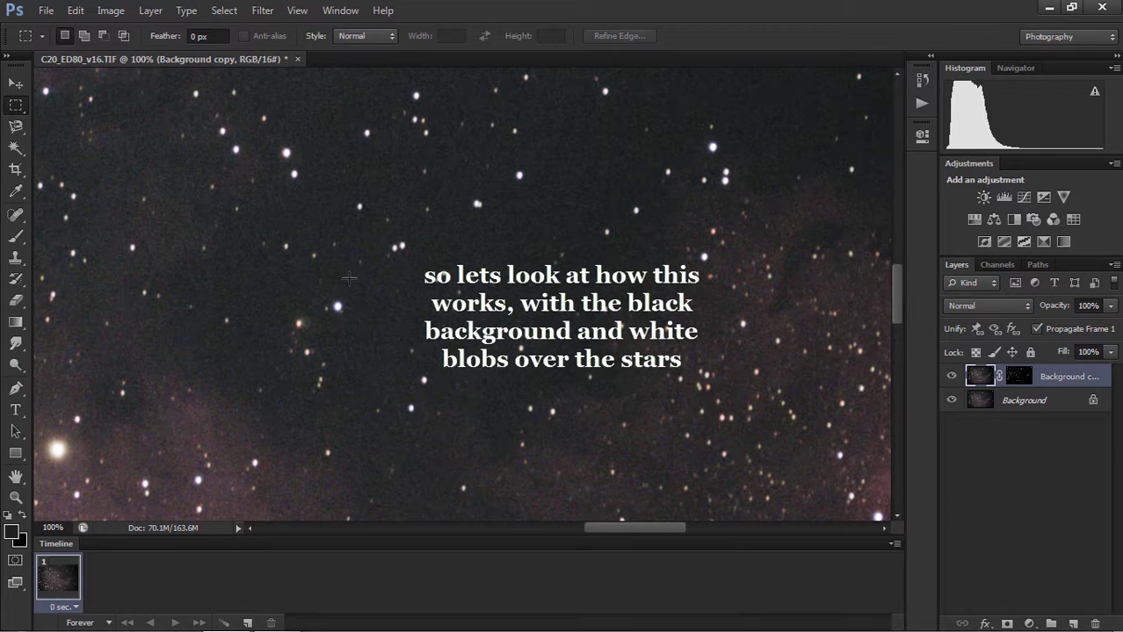
# Try an upward RGB Curves bow on Background copy, then cancel it.
pyautogui.click(124, 11)
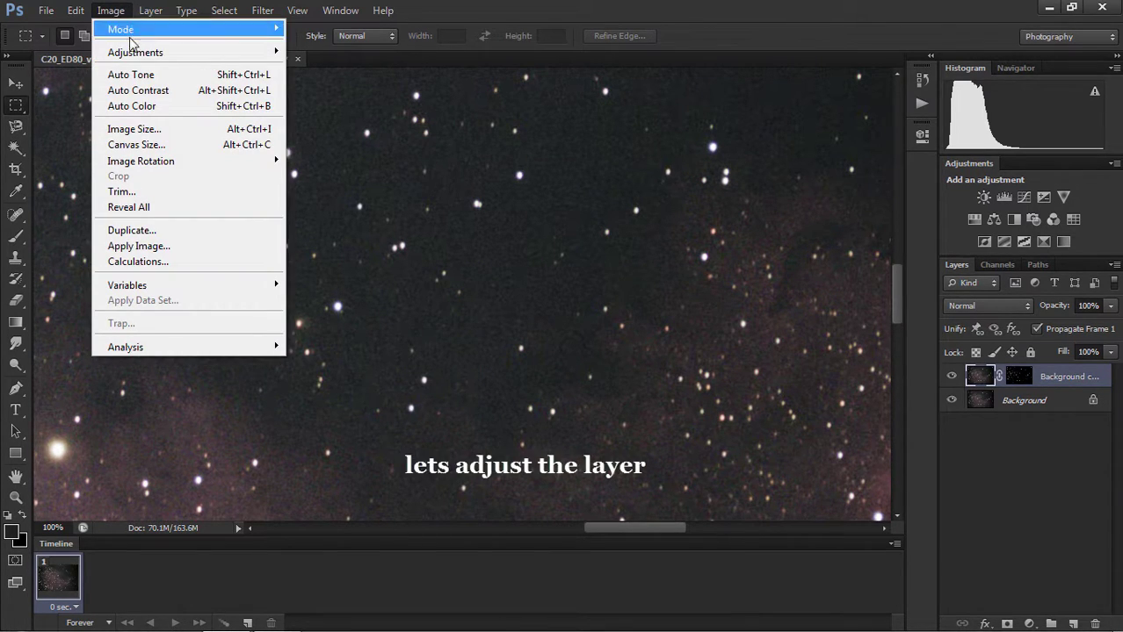
pyautogui.moveTo(135, 53)
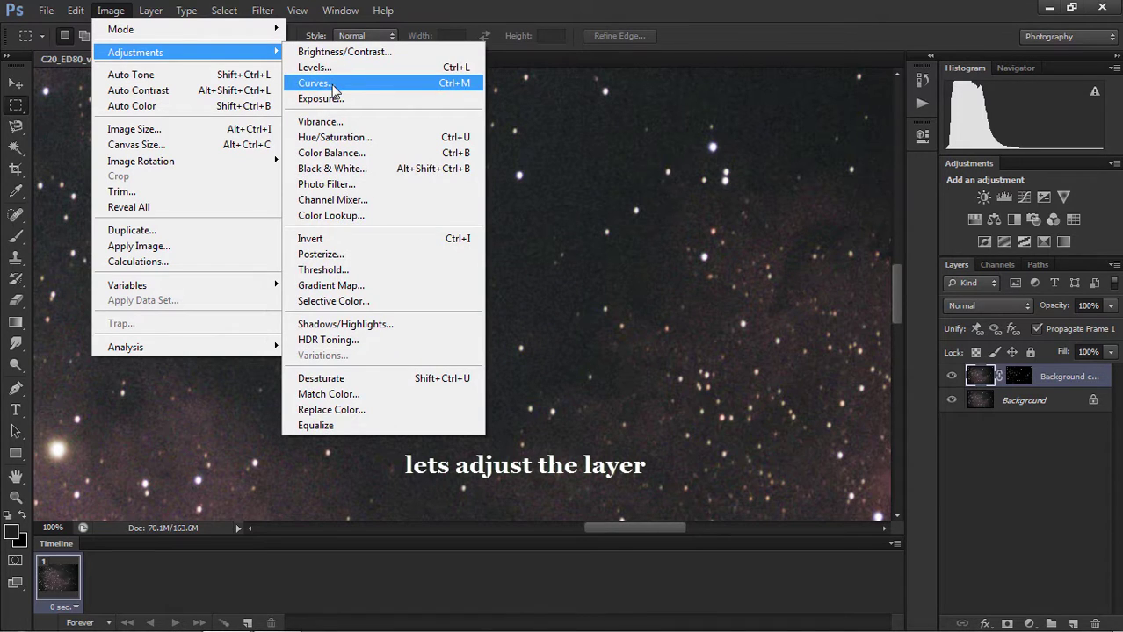
pyautogui.click(331, 84)
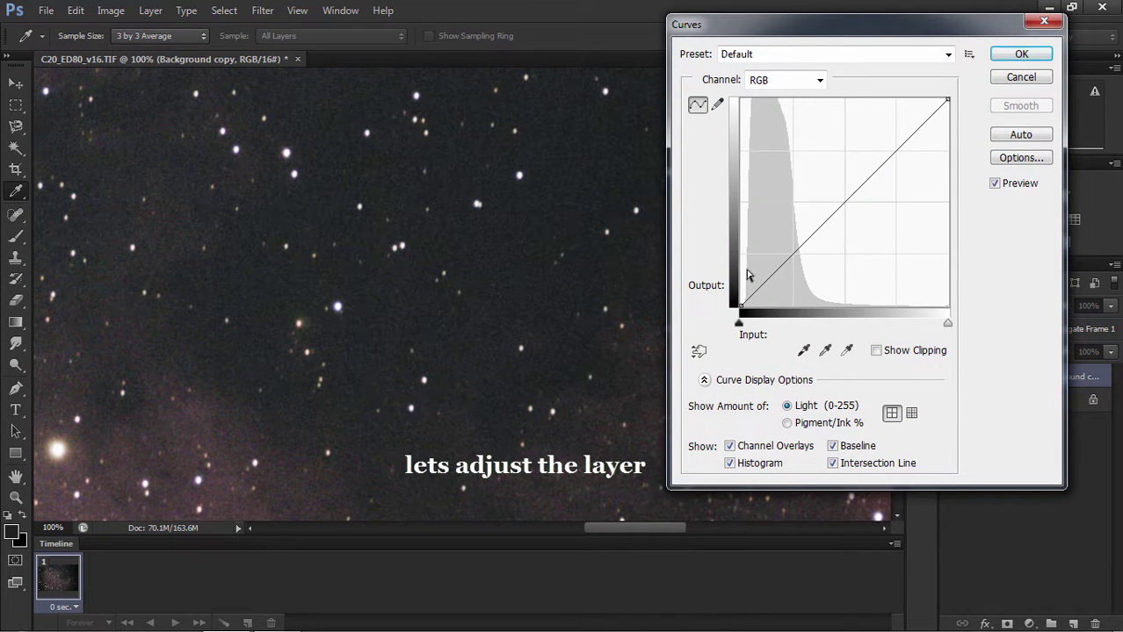
pyautogui.moveTo(768, 276)
pyautogui.mouseDown()
pyautogui.moveTo(760, 268)
pyautogui.moveTo(797, 297)
pyautogui.moveTo(749, 250)
pyautogui.moveTo(799, 294)
pyautogui.moveTo(779, 268)
pyautogui.mouseUp()
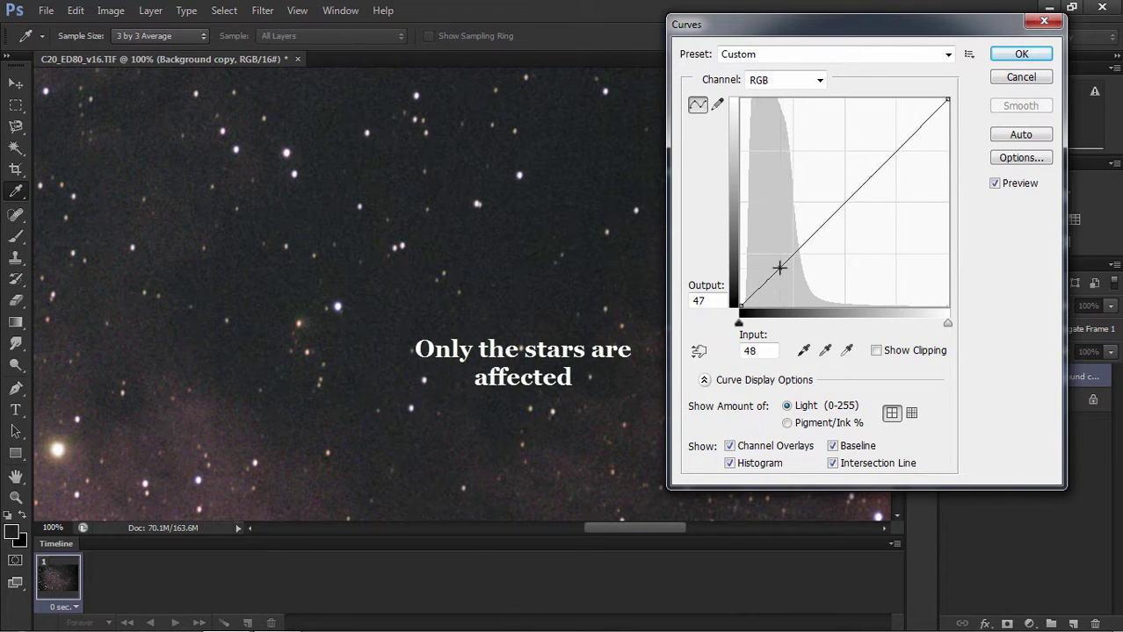
pyautogui.click(1019, 79)
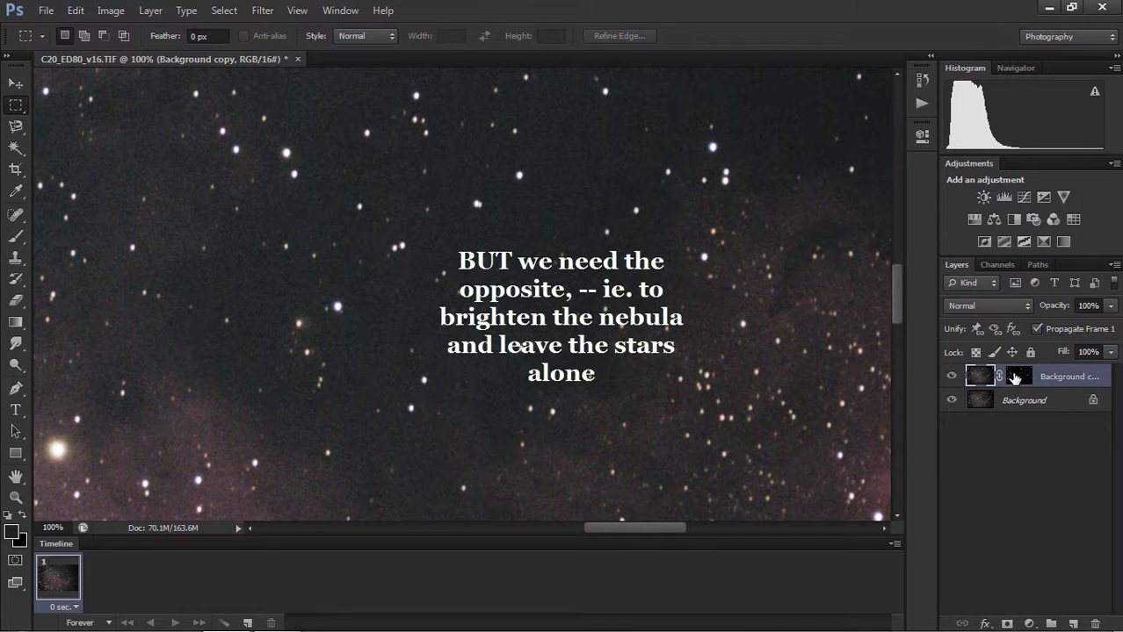
# Invert Background copy's star mask to black dots on white, then show the colour image.
pyautogui.click(1015, 377)
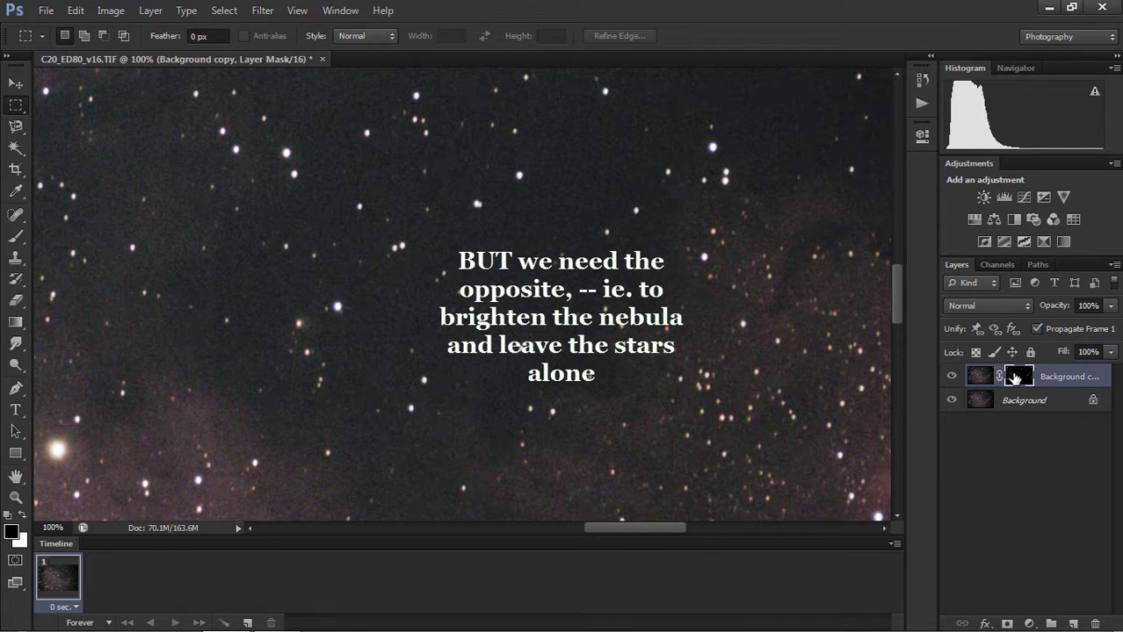
pyautogui.keyDown('alt'); pyautogui.click(1016, 377); pyautogui.keyUp('alt')
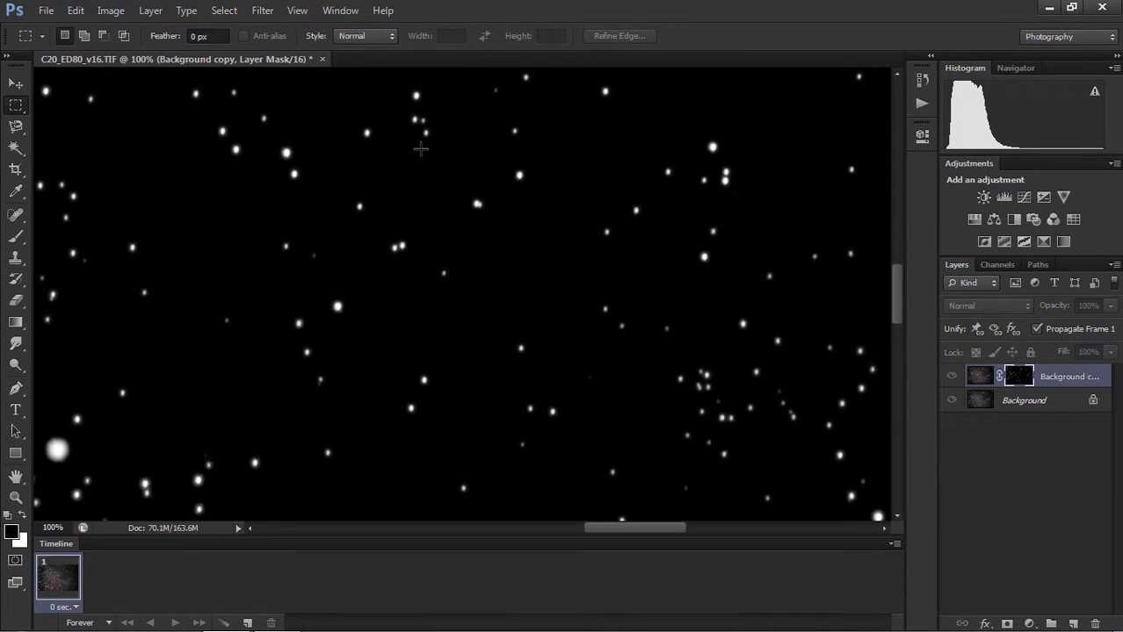
pyautogui.click(110, 10)
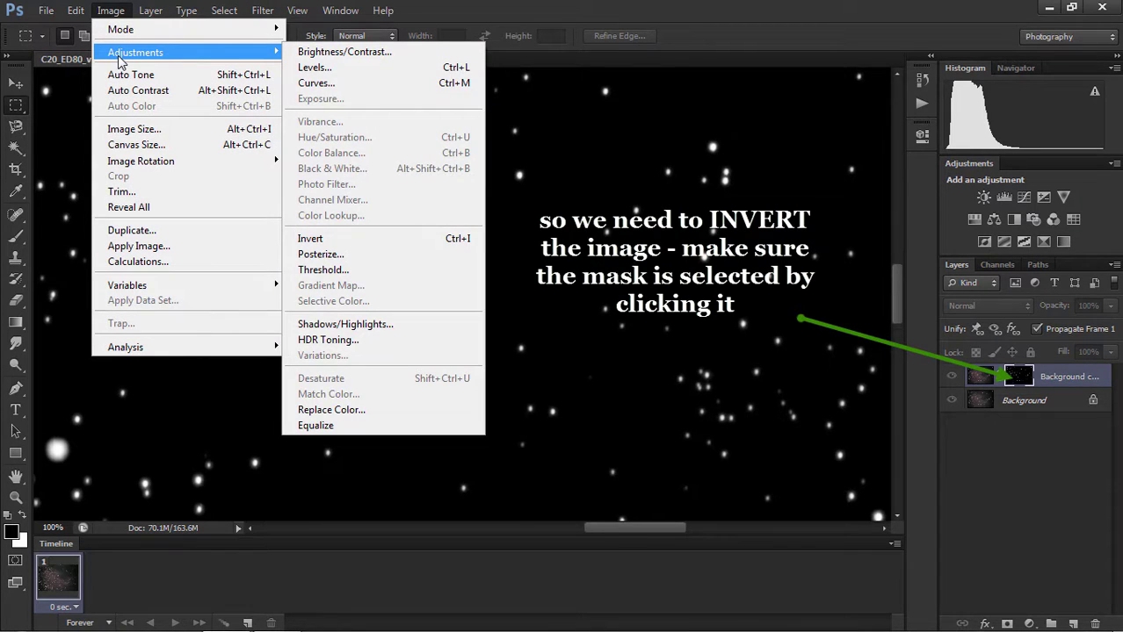
pyautogui.moveTo(187, 72)
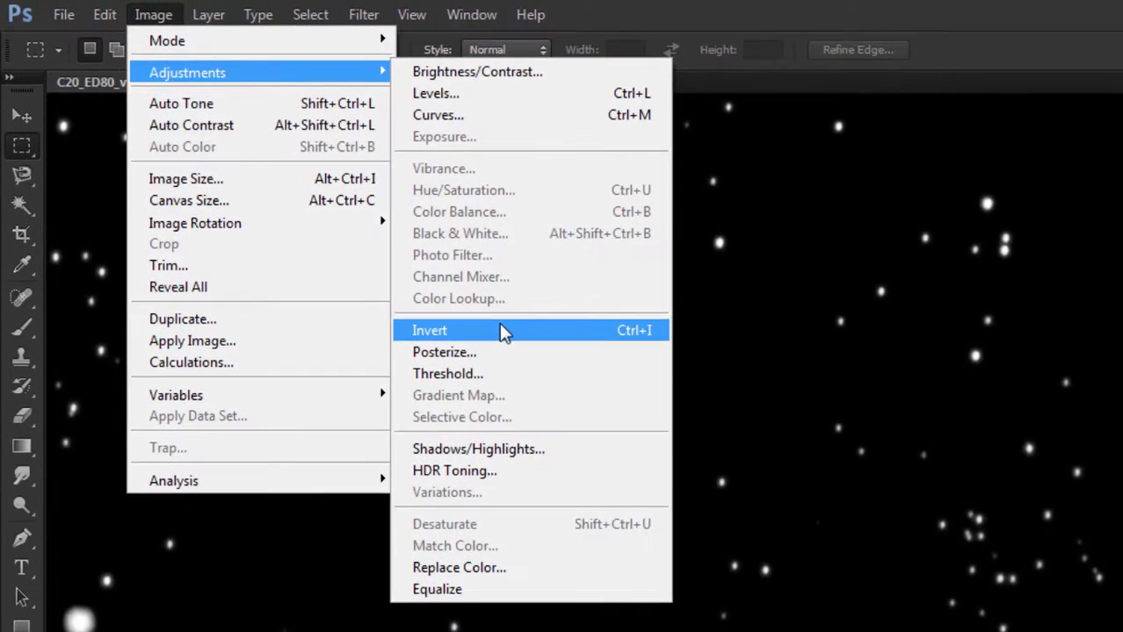
pyautogui.click(500, 325)
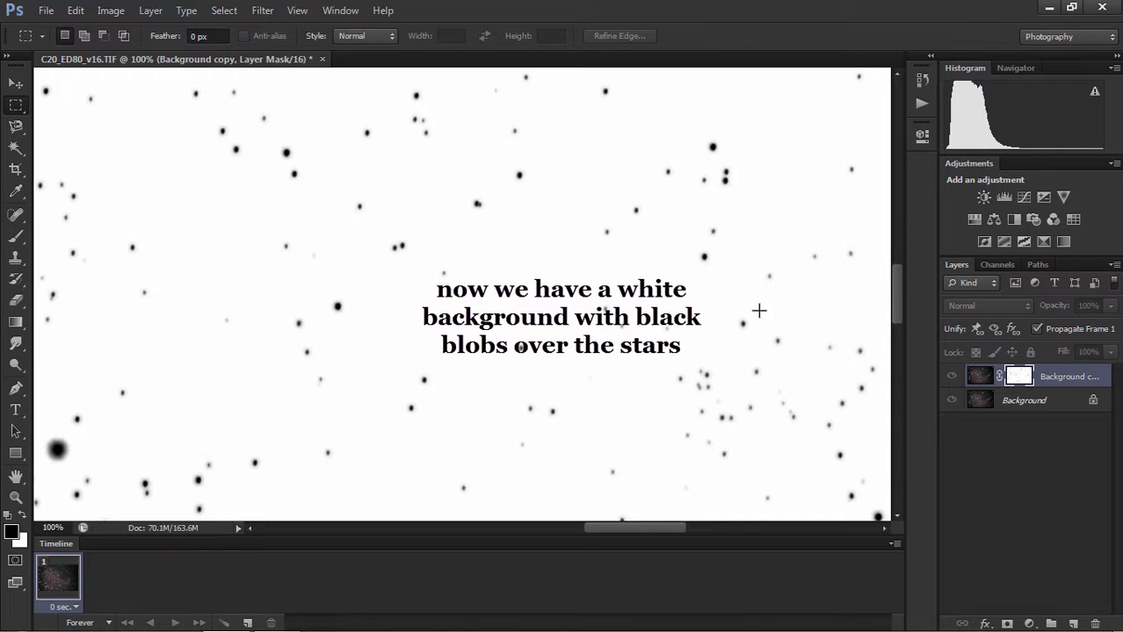
pyautogui.moveTo(897, 294)
pyautogui.mouseDown()
pyautogui.moveTo(908, 325)
pyautogui.moveTo(893, 241)
pyautogui.mouseUp()
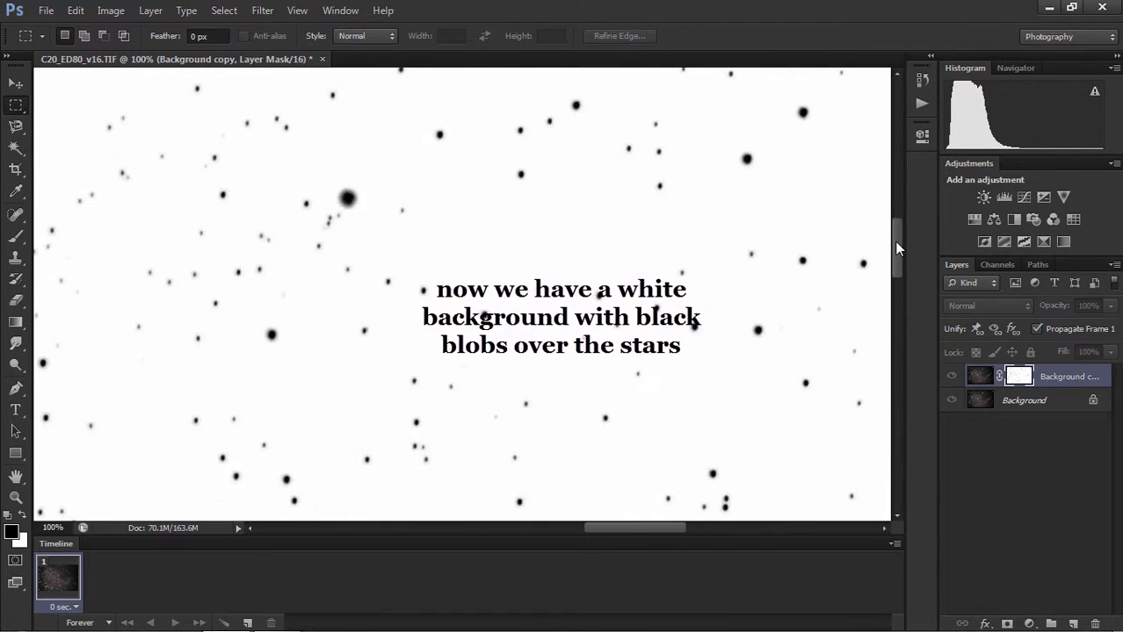
pyautogui.click(978, 378)
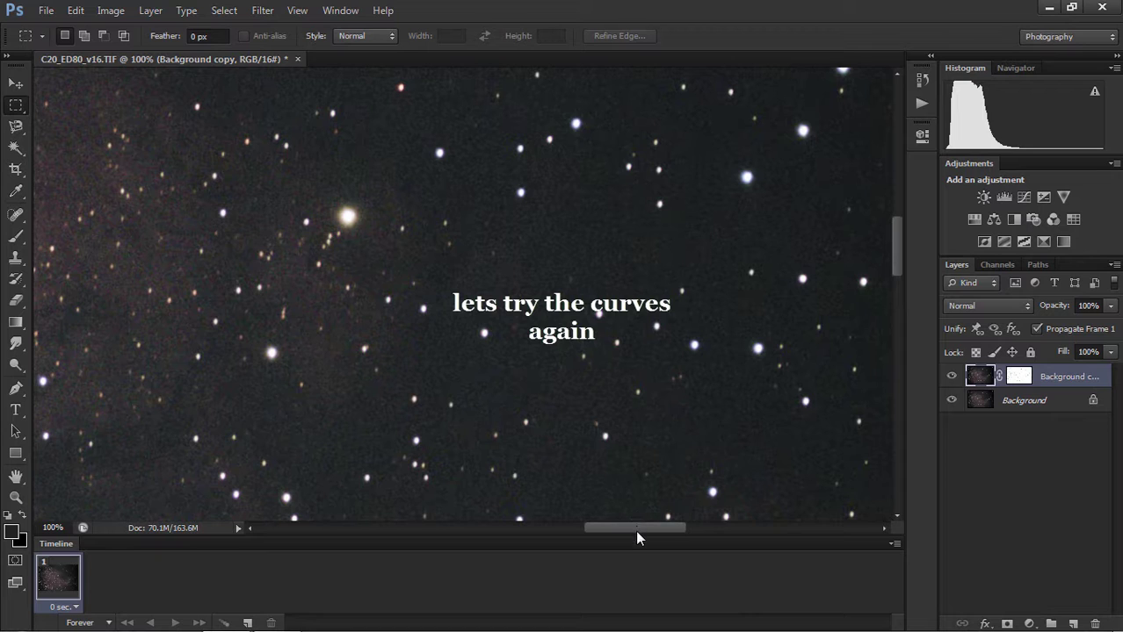
# Lift the RGB curve slightly in Curves on the masked Background copy and apply it.
pyautogui.moveTo(635, 528); pyautogui.dragTo(530, 507)
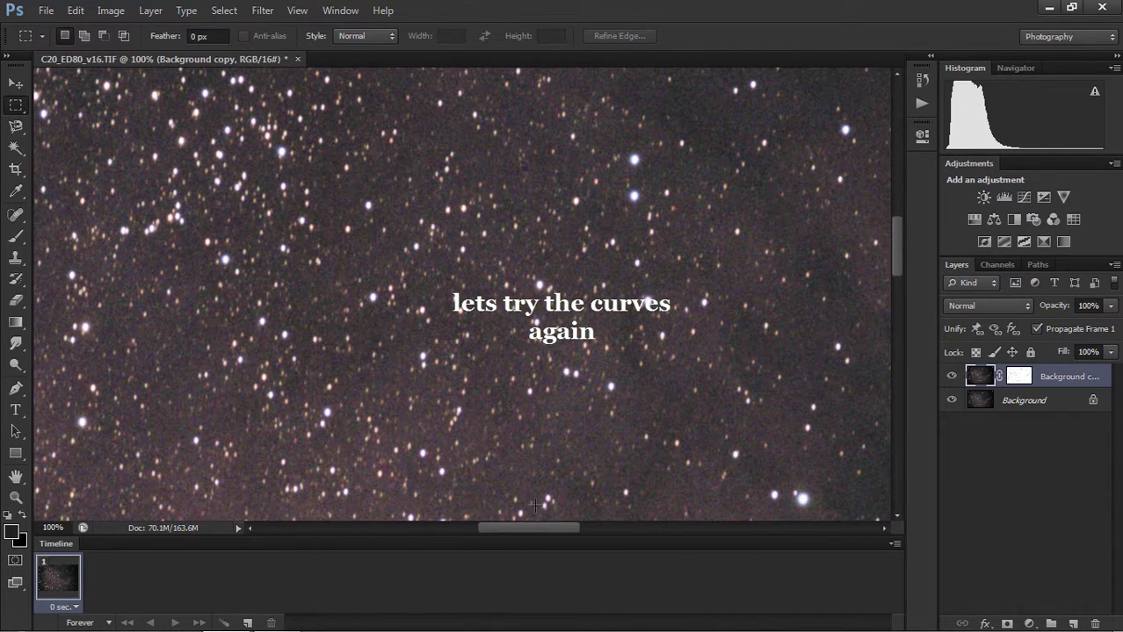
pyautogui.click(110, 11)
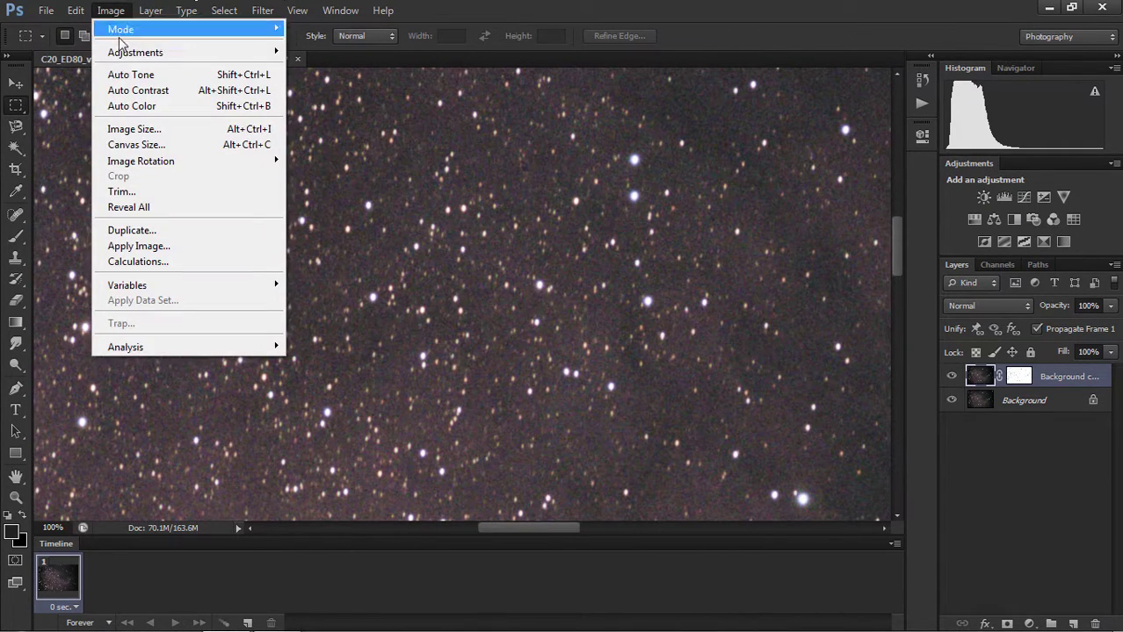
pyautogui.moveTo(136, 52)
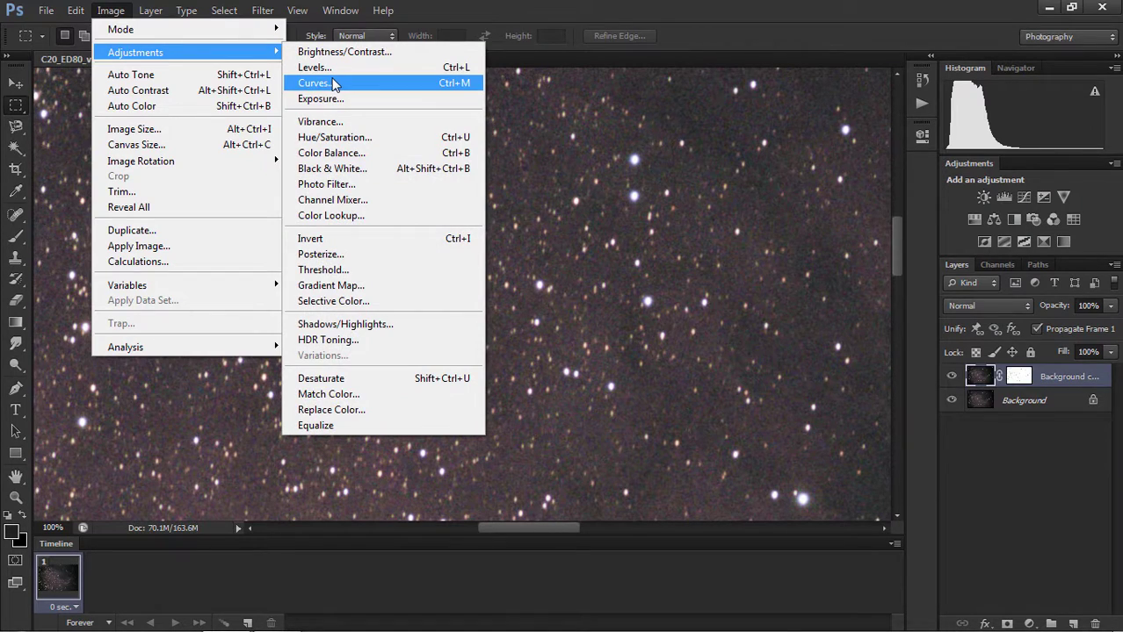
pyautogui.click(332, 83)
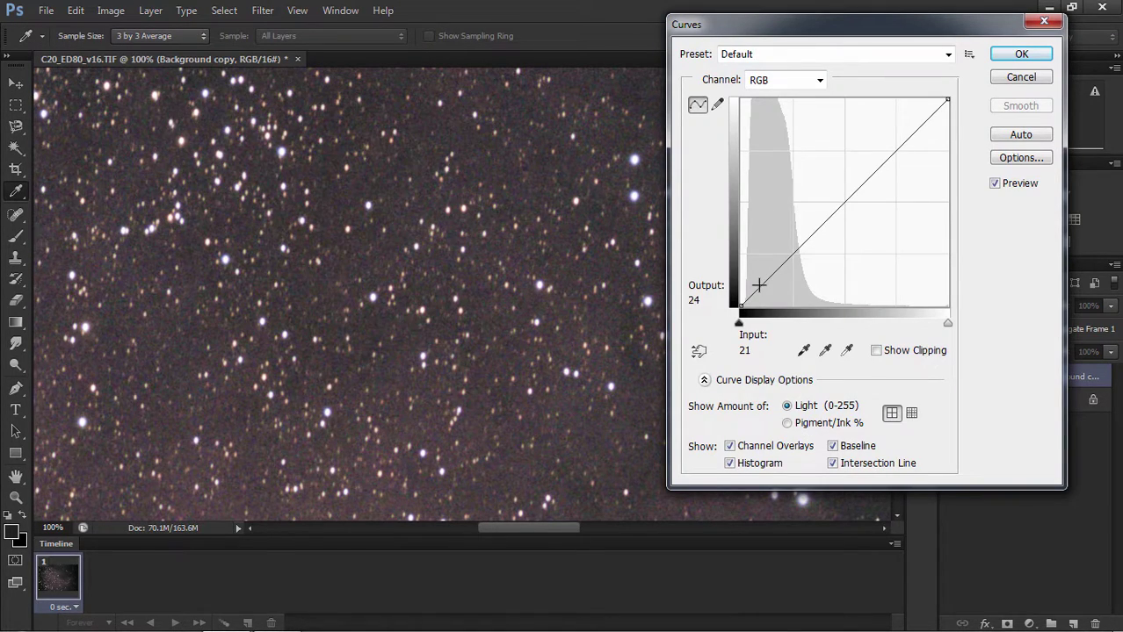
pyautogui.moveTo(758, 285)
pyautogui.mouseDown()
pyautogui.moveTo(770, 291)
pyautogui.moveTo(756, 276)
pyautogui.moveTo(762, 287)
pyautogui.moveTo(806, 286)
pyautogui.moveTo(780, 265)
pyautogui.mouseUp()
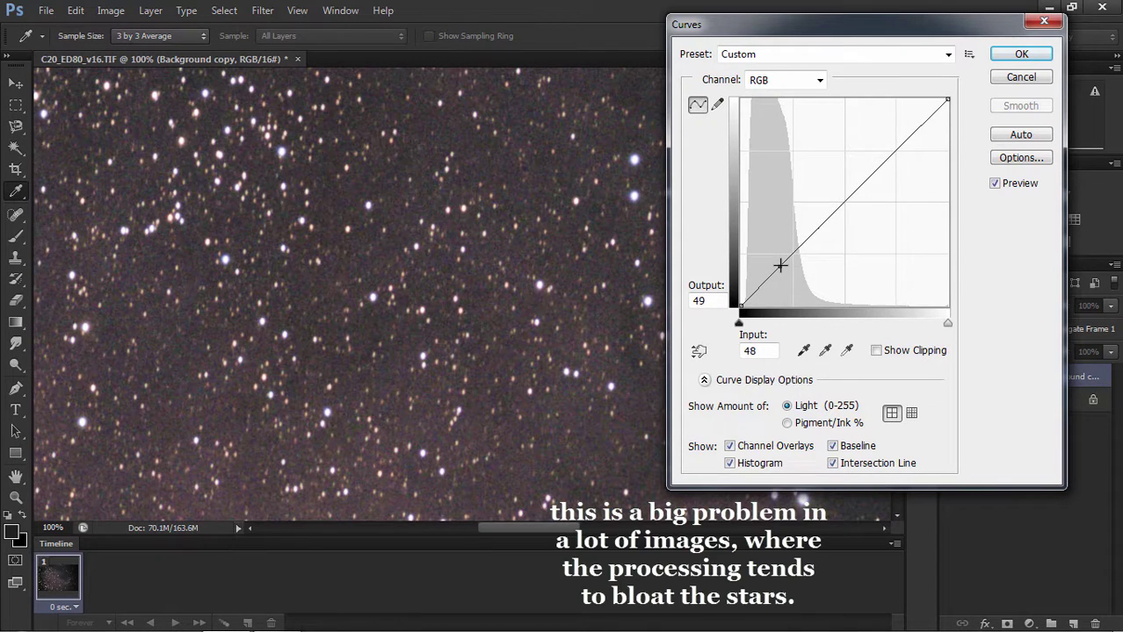
pyautogui.click(1033, 55)
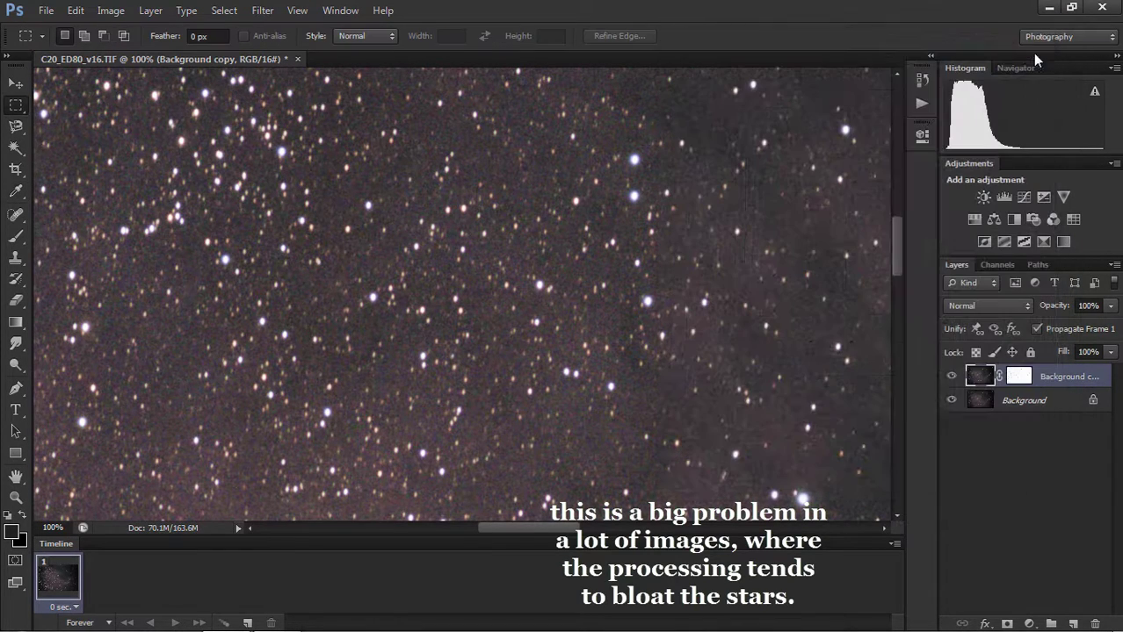
# Fit the image on screen and apply Vibrance +64 with Saturation left at 0.
pyautogui.click(296, 11)
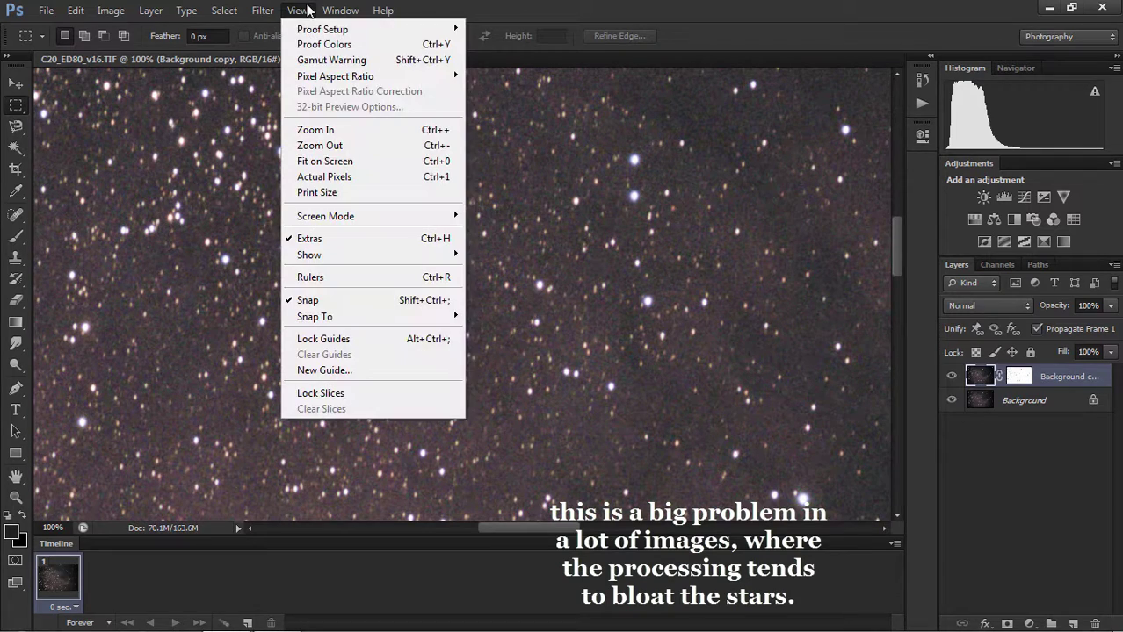
pyautogui.click(326, 161)
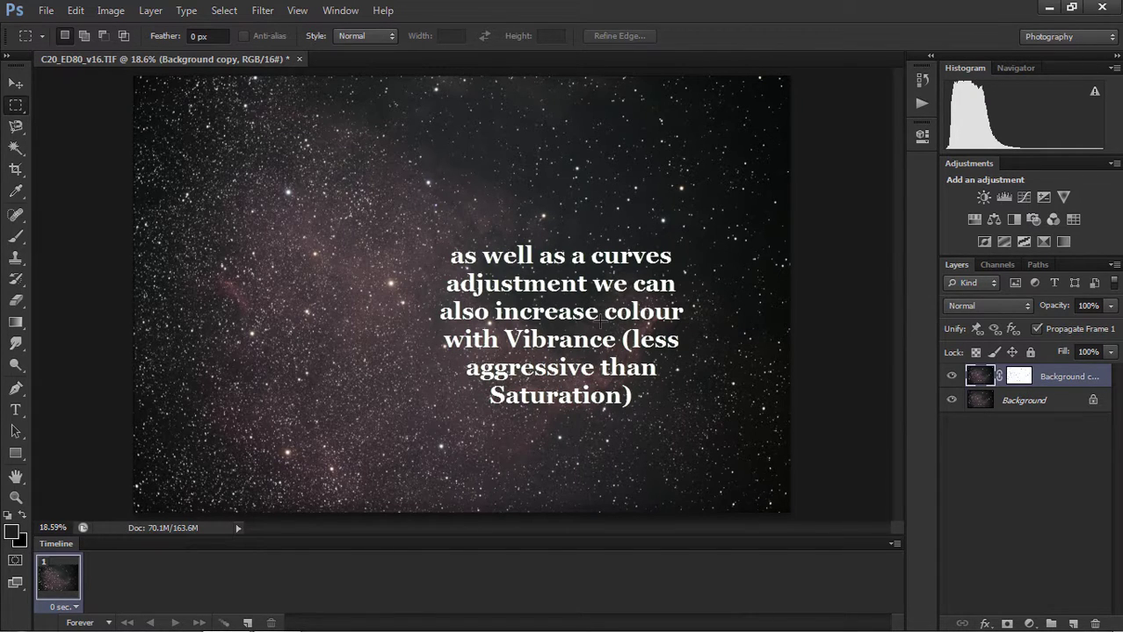
pyautogui.click(111, 9)
pyautogui.moveTo(136, 52)
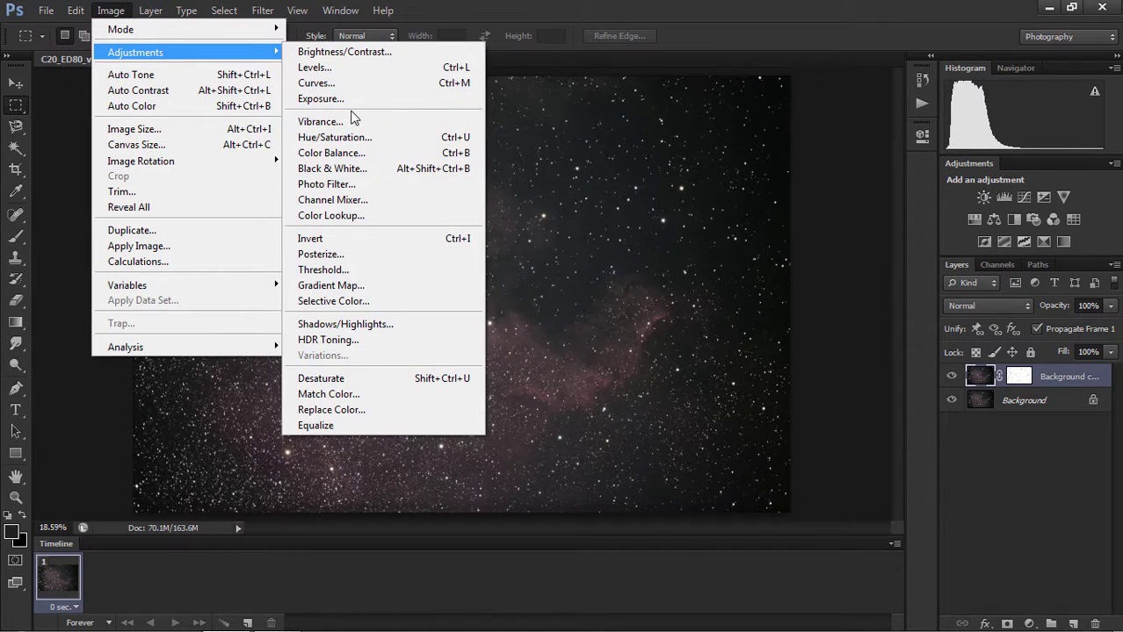
pyautogui.click(349, 120)
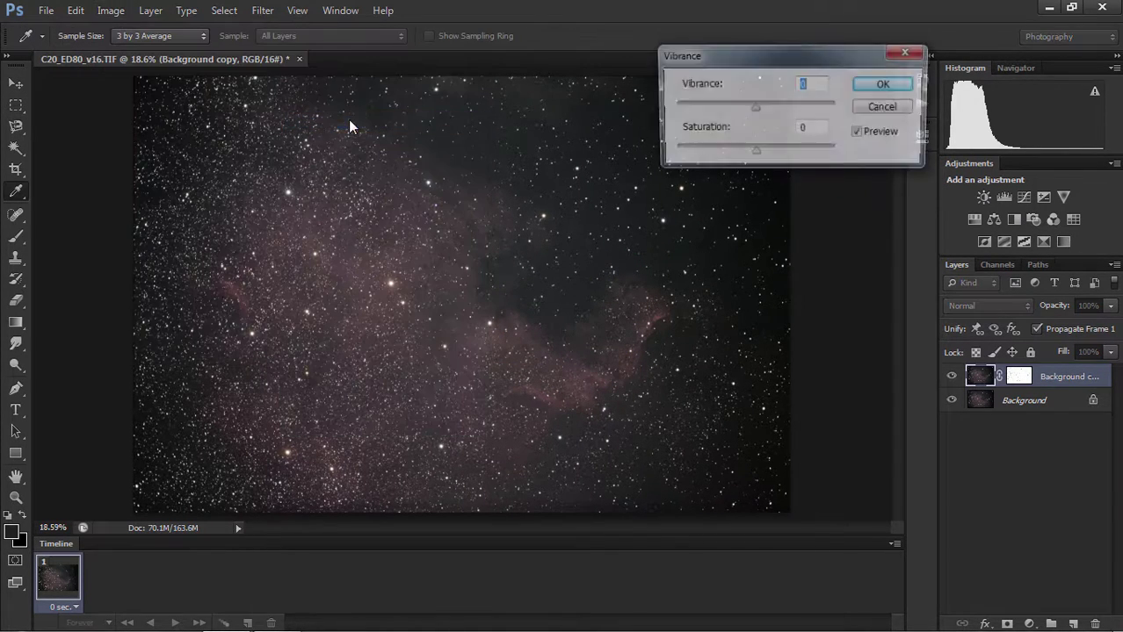
pyautogui.click(807, 112)
pyautogui.click(898, 84)
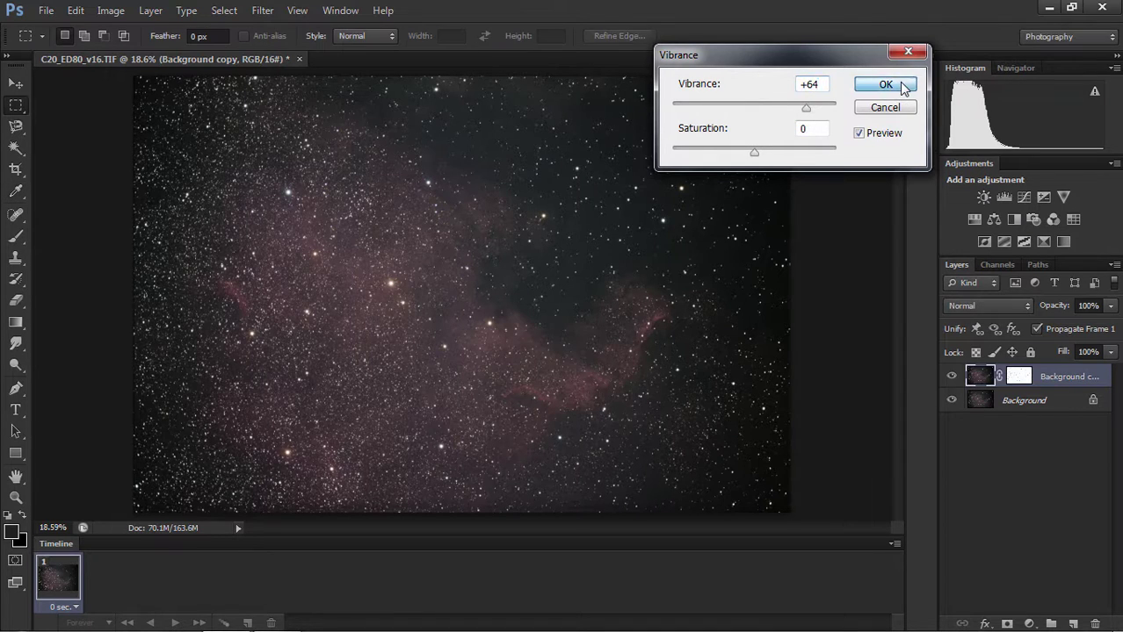
pyautogui.click(110, 10)
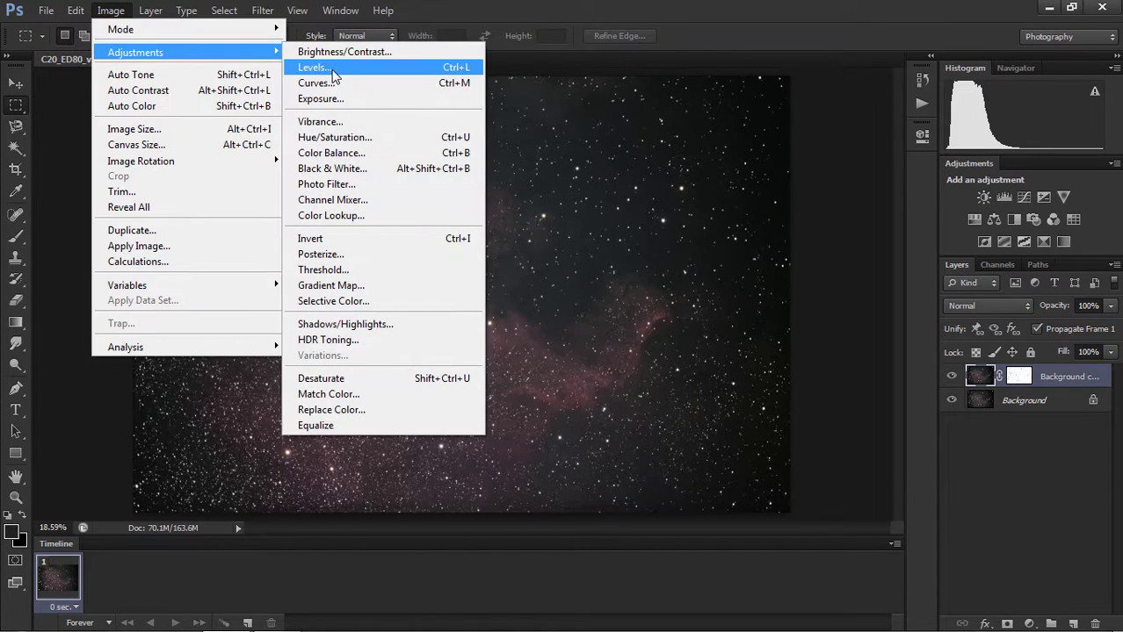
# Apply Curves darkening sky shadows and lifting nebula midtones, then reselect the layer mask.
pyautogui.click(332, 83)
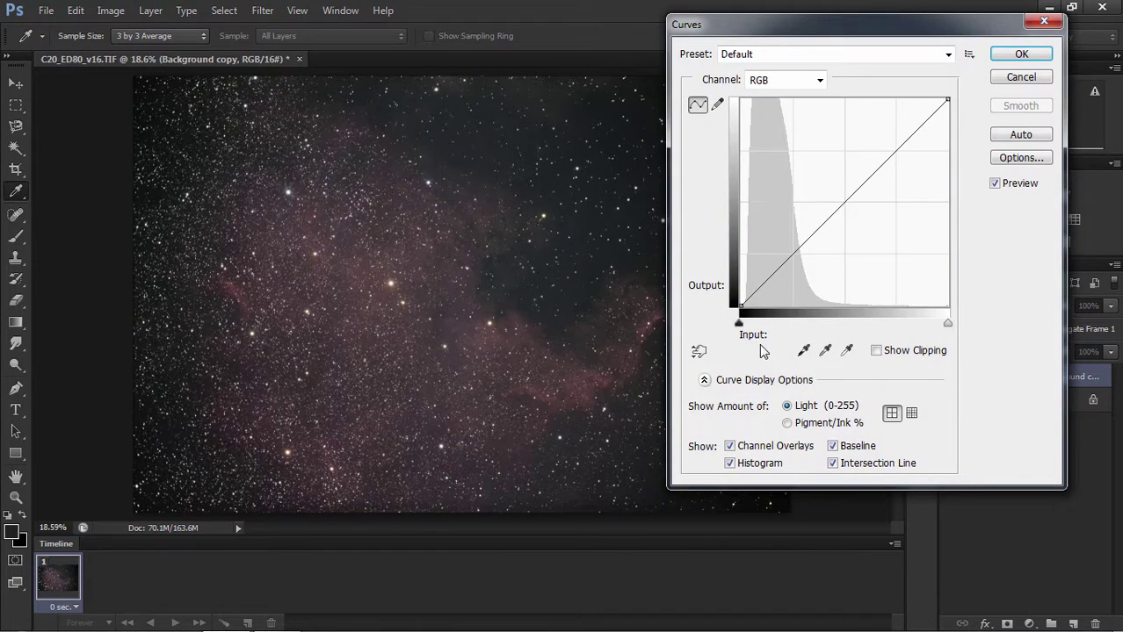
pyautogui.click(698, 353)
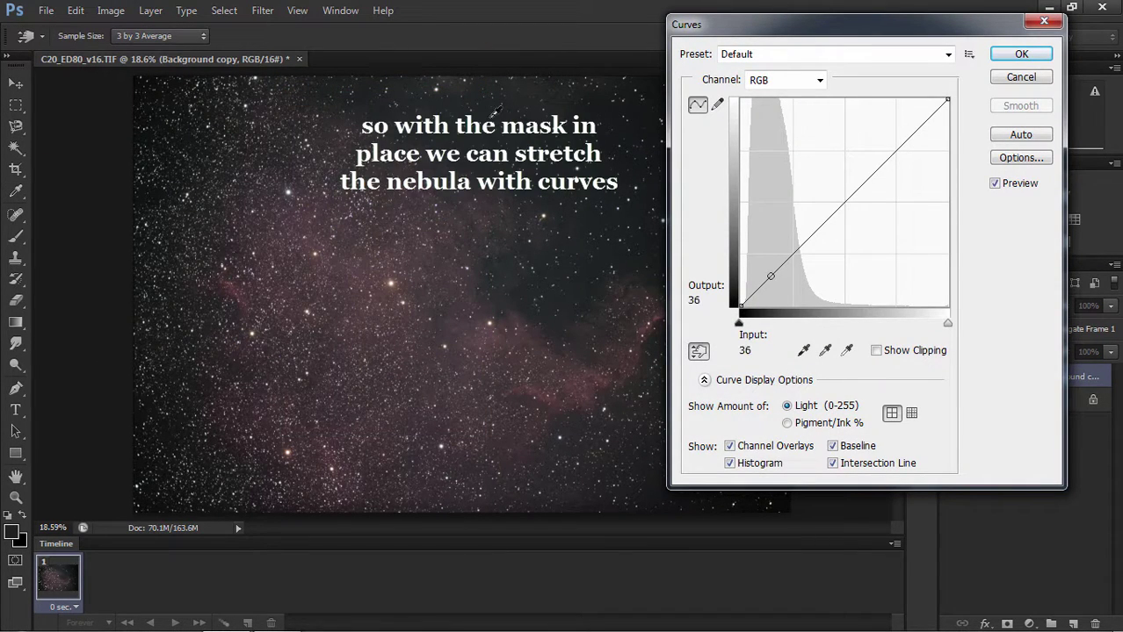
pyautogui.moveTo(517, 87); pyautogui.dragTo(497, 105)
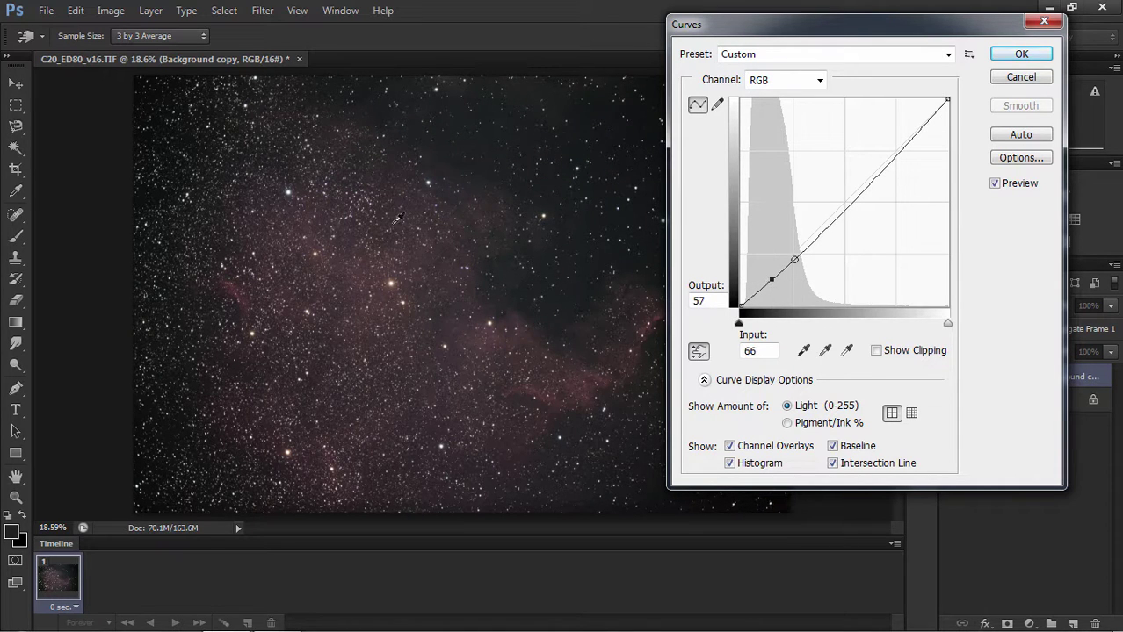
pyautogui.moveTo(405, 202); pyautogui.dragTo(404, 191)
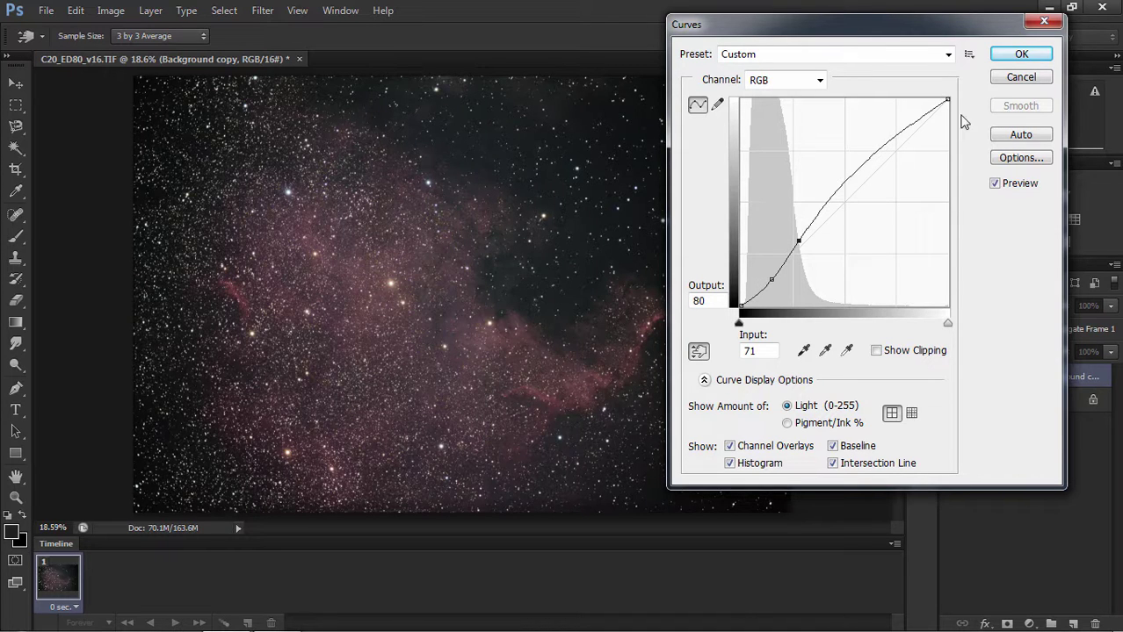
pyautogui.click(1001, 56)
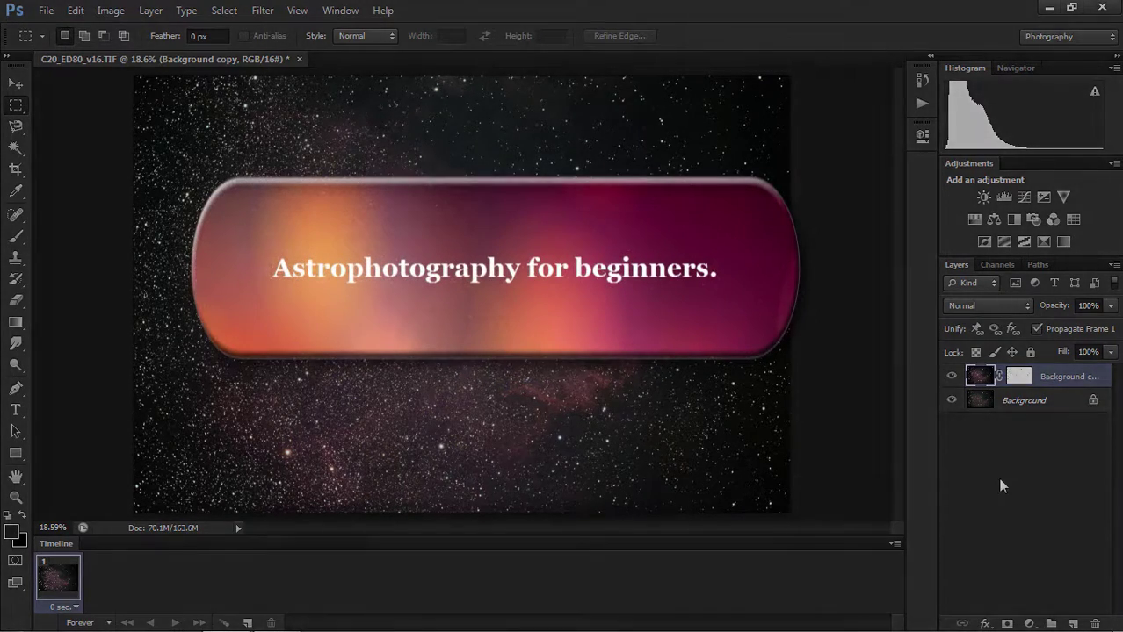
pyautogui.click(1018, 378)
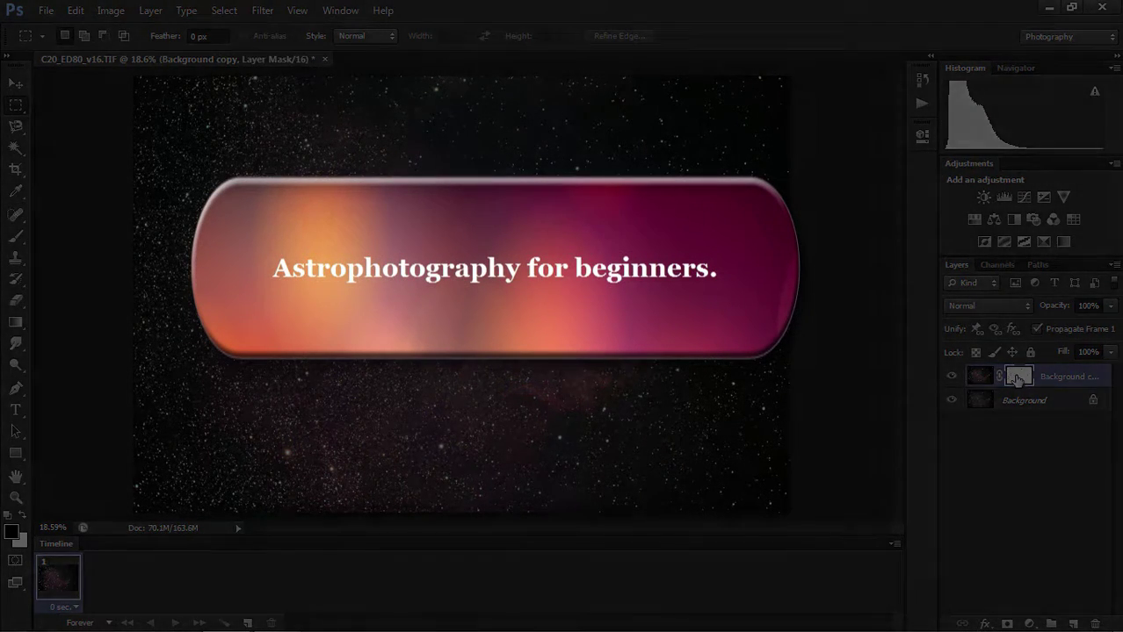